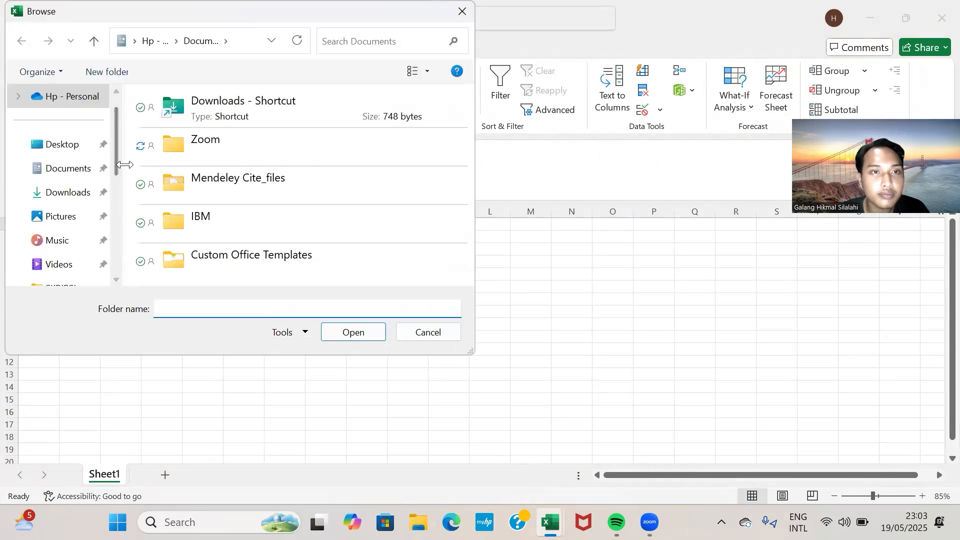
- Choose the Aplikasi komputer folder in Downloads as the source folder for the data import
left_click(74, 177)
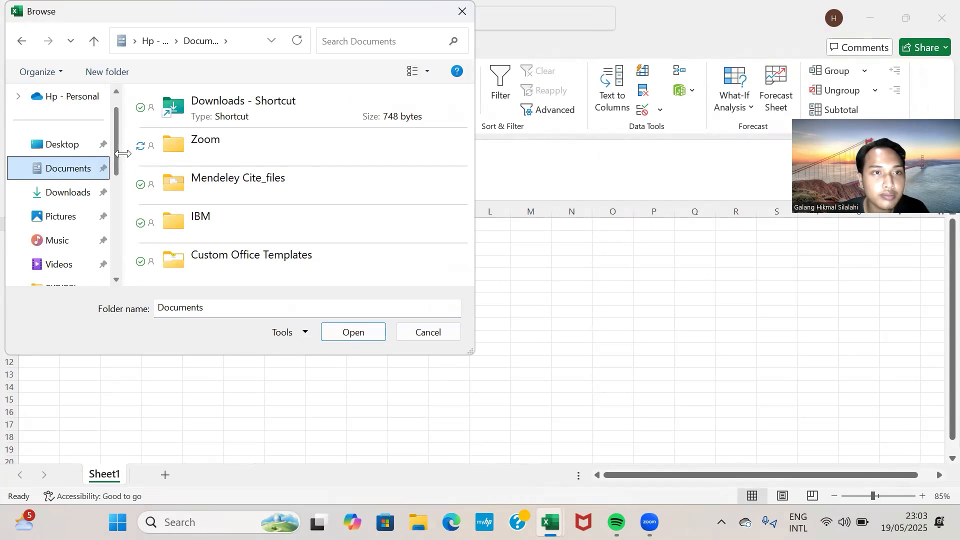
left_click(75, 190)
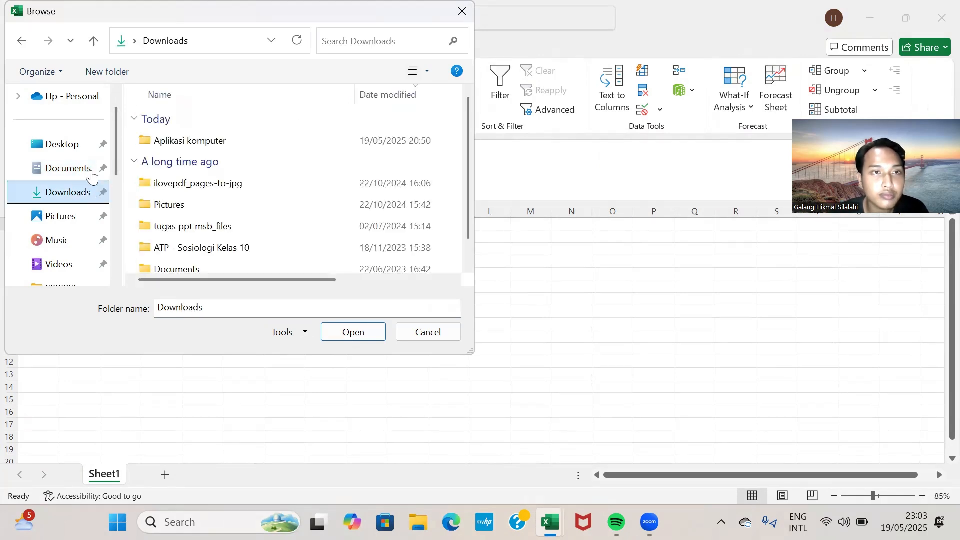
left_click(161, 143)
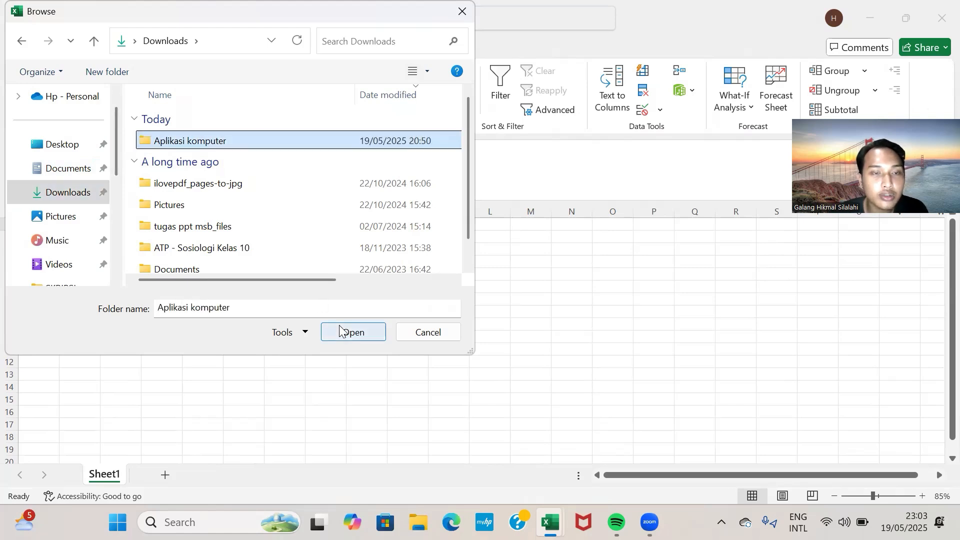
left_click(340, 332)
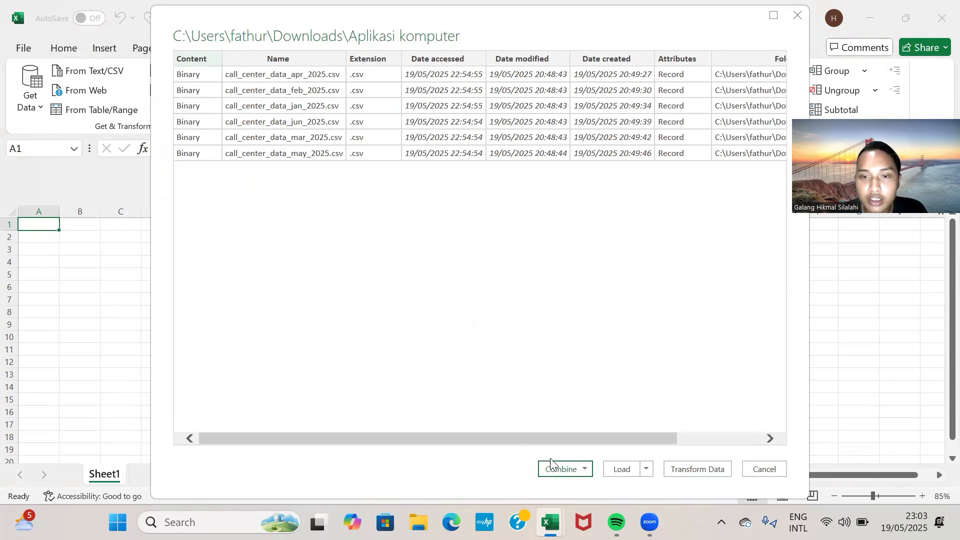
- Combine and load the folder's CSV files, using the first file as the sample and Comma as the delimiter
left_click(573, 468)
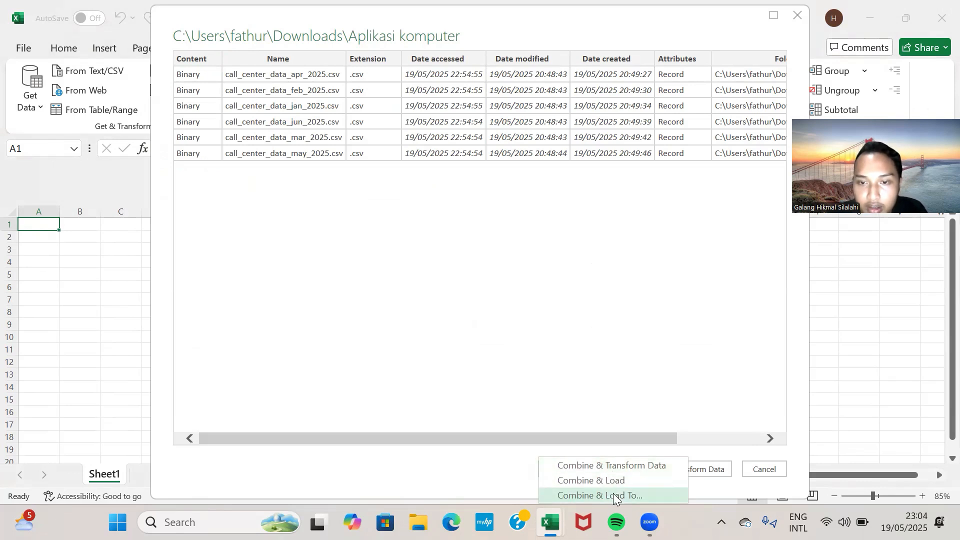
left_click(614, 480)
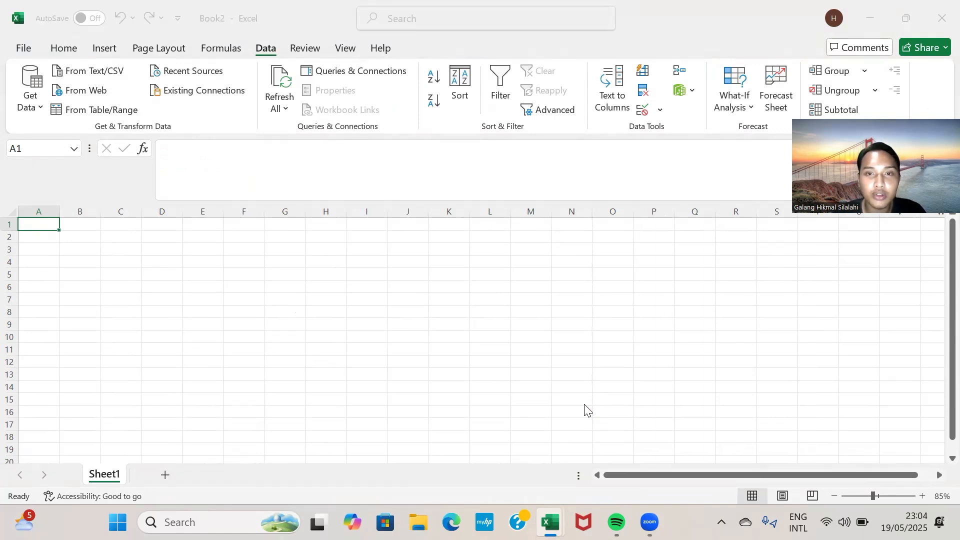
scroll(422, 388, "down", 3)
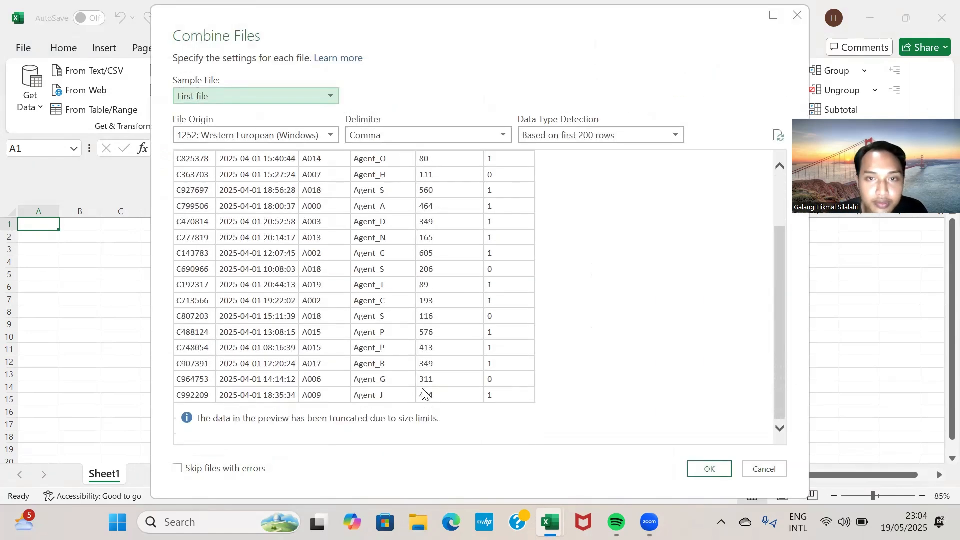
scroll(422, 388, "up", 3)
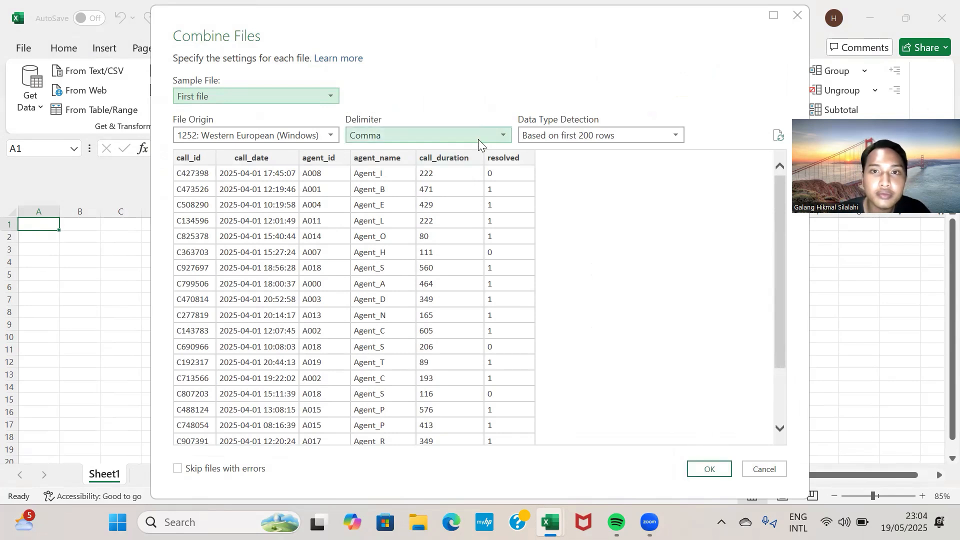
left_click(490, 132)
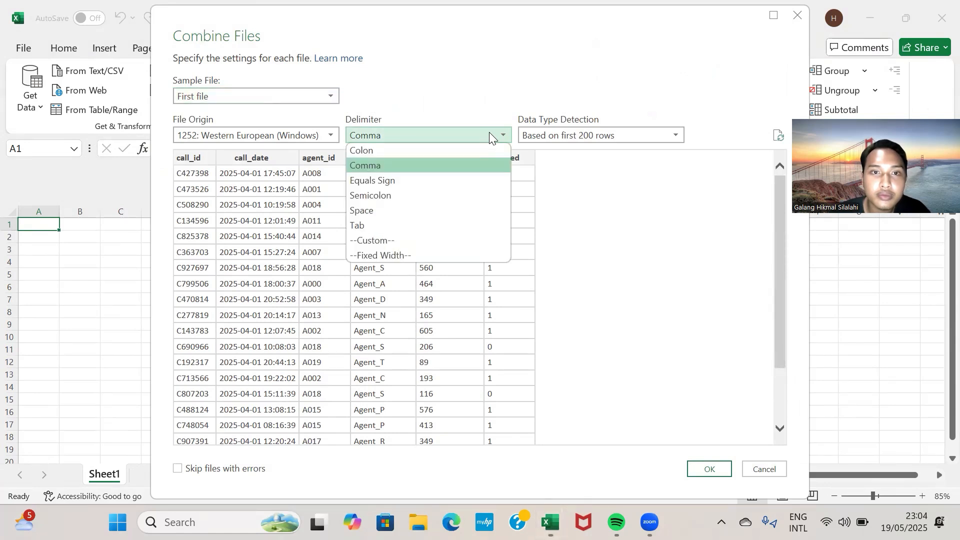
left_click(490, 133)
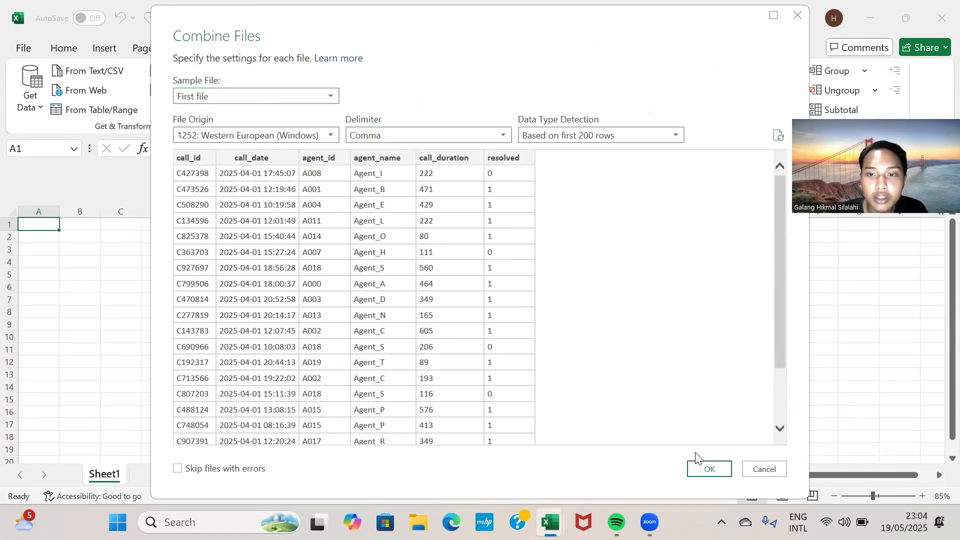
left_click(706, 468)
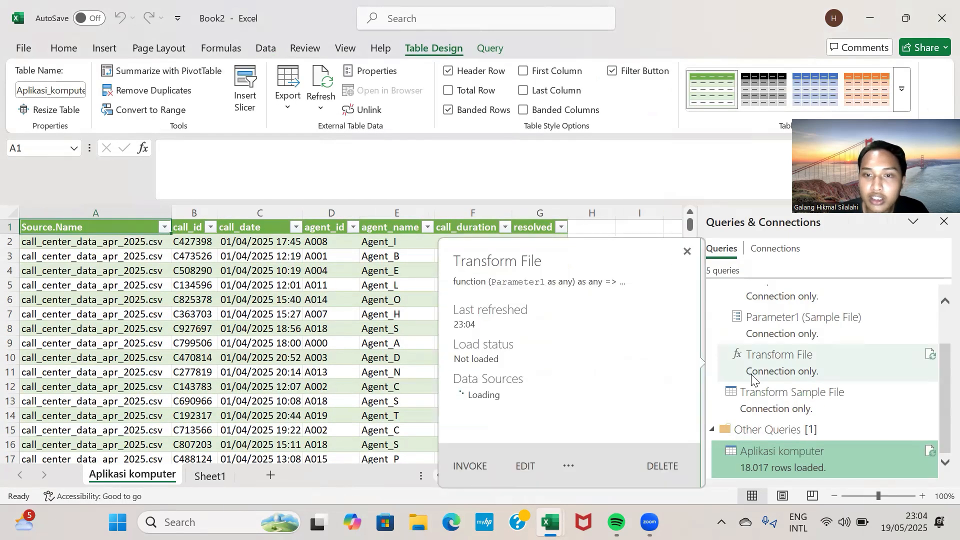
- Look through the rows of the combined call center table and close the Queries & Connections pane
scroll(618, 379, "down", 2)
scroll(619, 378, "down", 19)
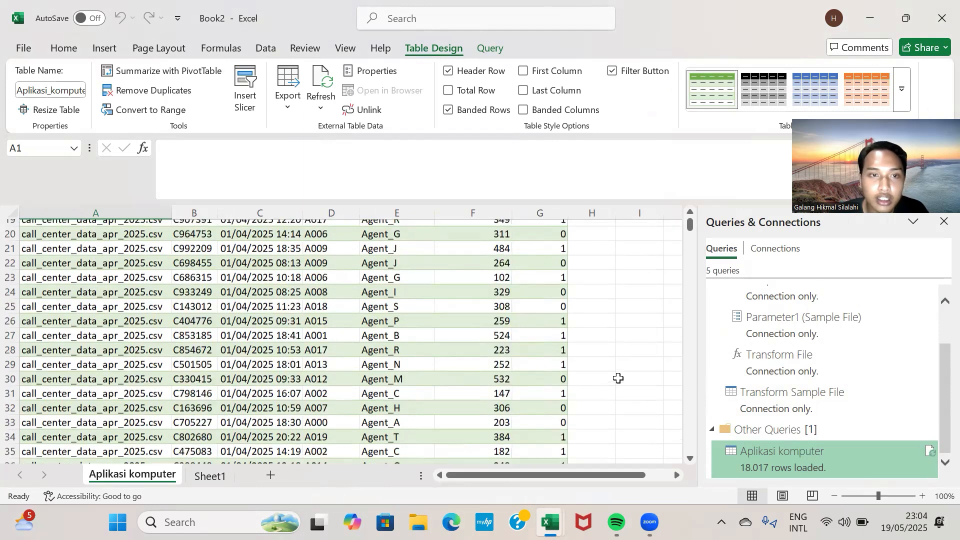
scroll(619, 379, "up", 20)
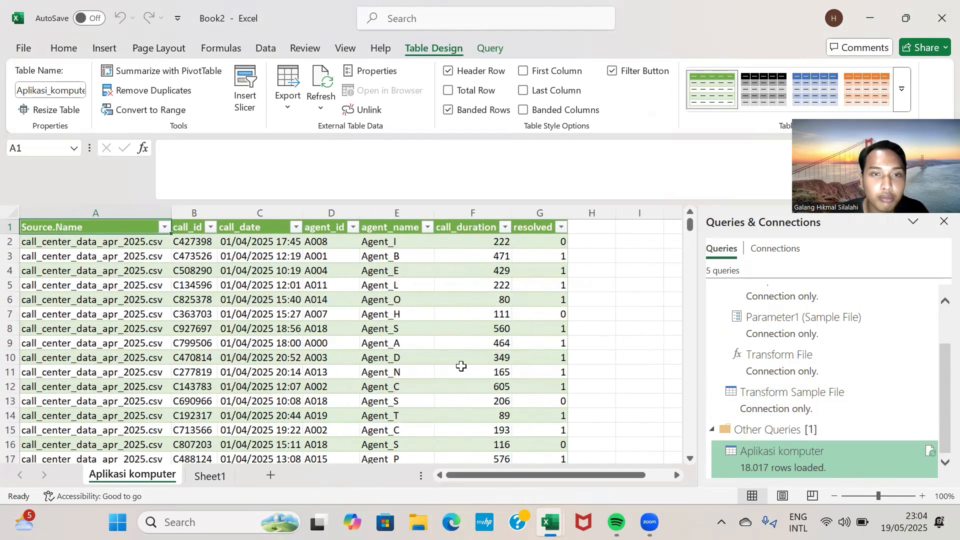
scroll(460, 366, "down", 5)
scroll(461, 366, "down", 12)
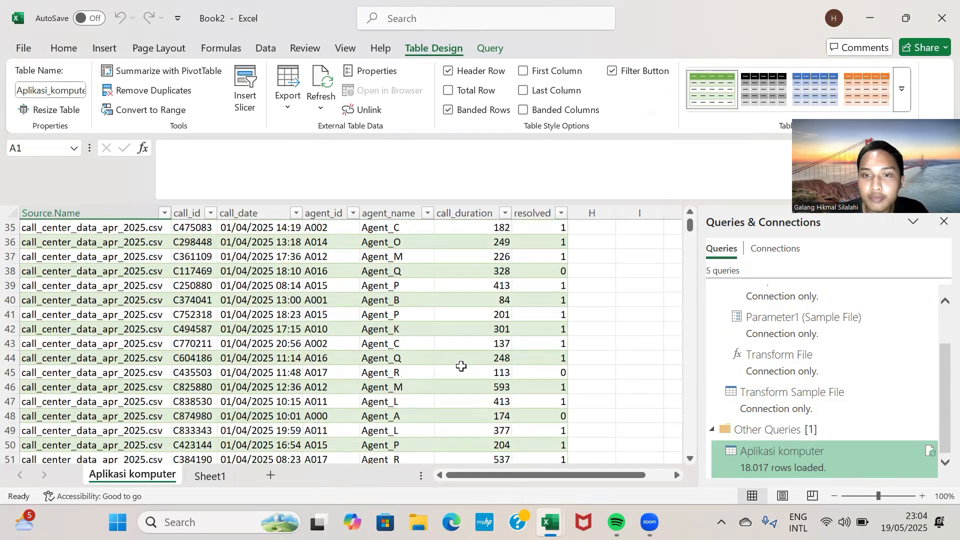
scroll(461, 366, "up", 12)
scroll(682, 304, "up", 5)
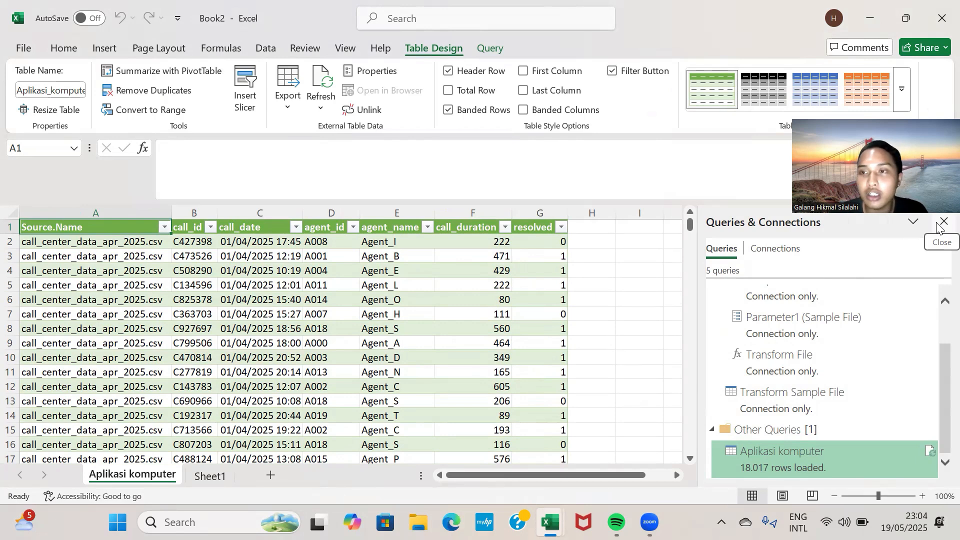
left_click(938, 226)
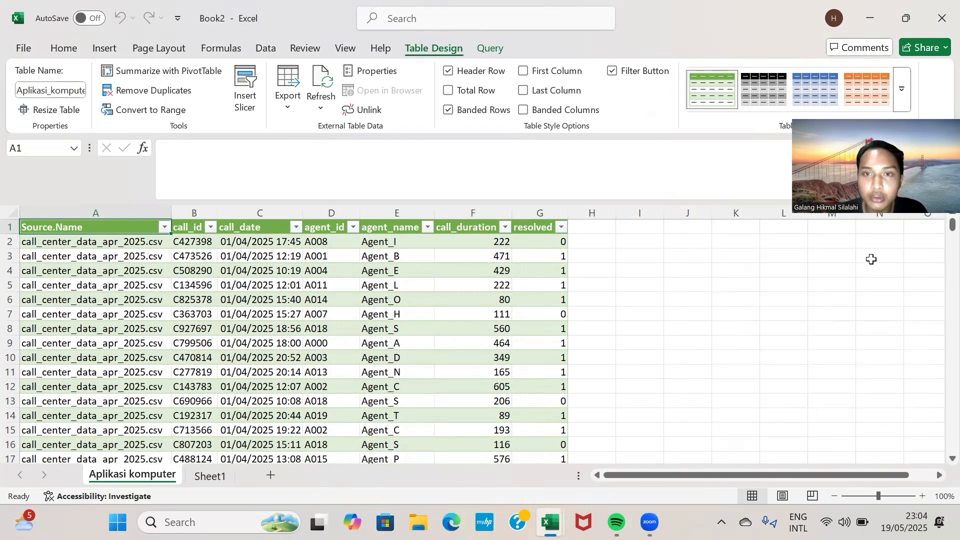
- Add a "jumlah resolved" column header in cell H1 beside the table and autofit the column's width
scroll(557, 275, "down", 2)
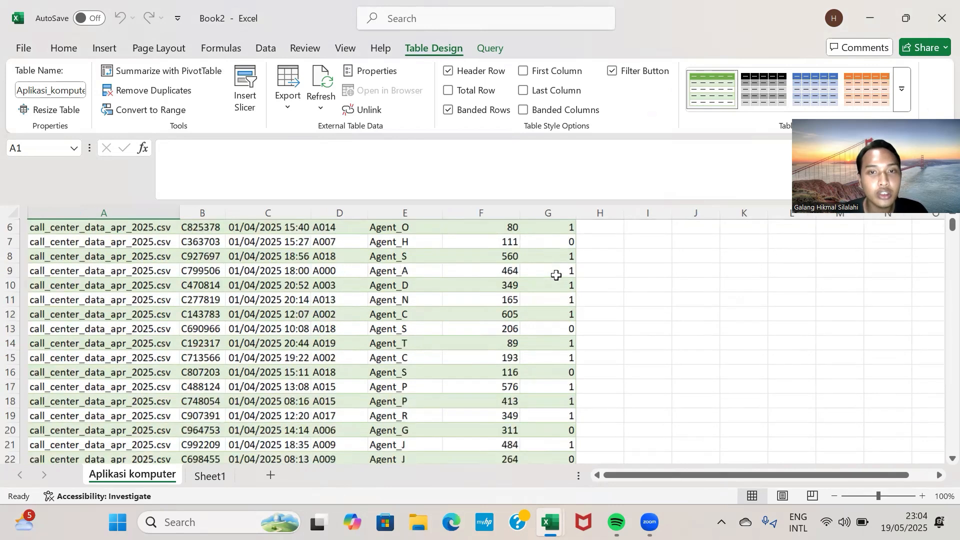
scroll(556, 275, "down", 6)
scroll(557, 275, "down", 4)
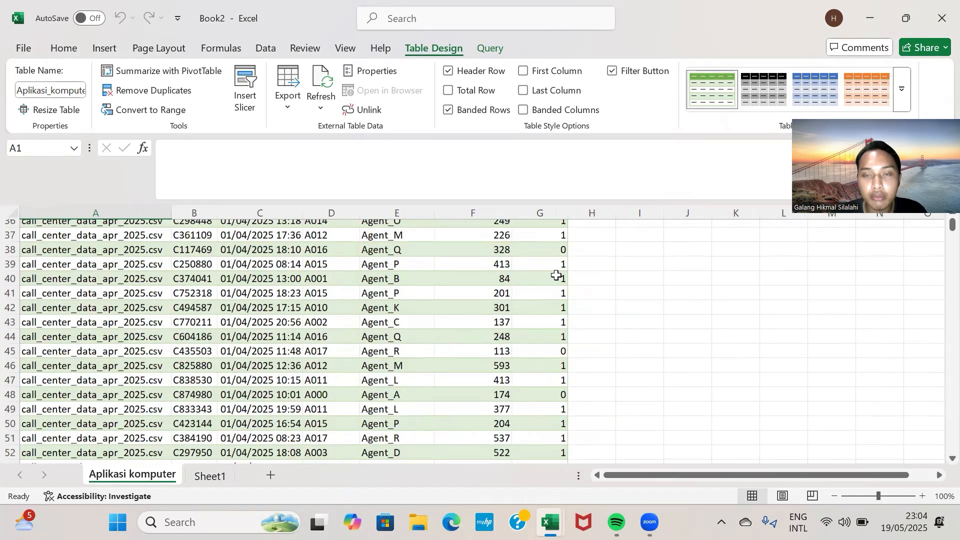
scroll(593, 322, "up", 12)
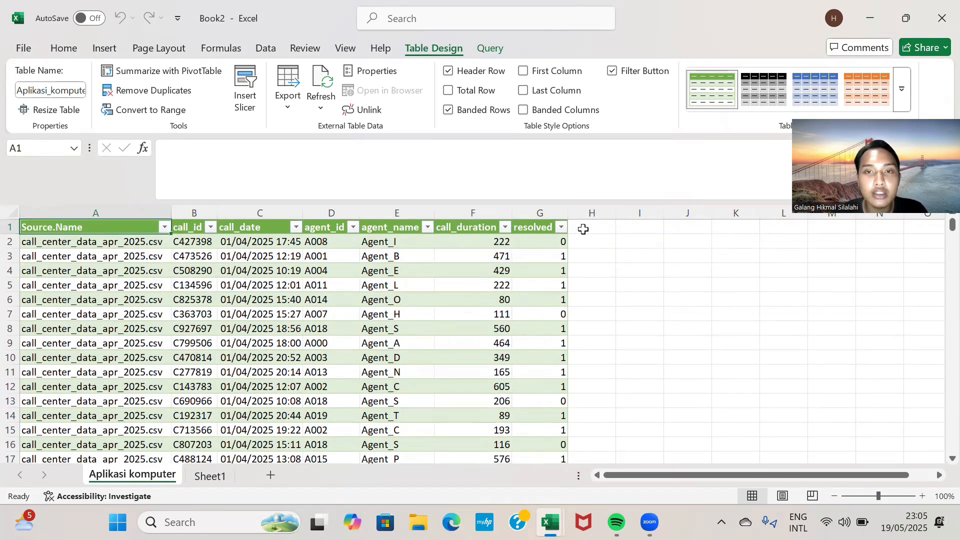
left_click(584, 229)
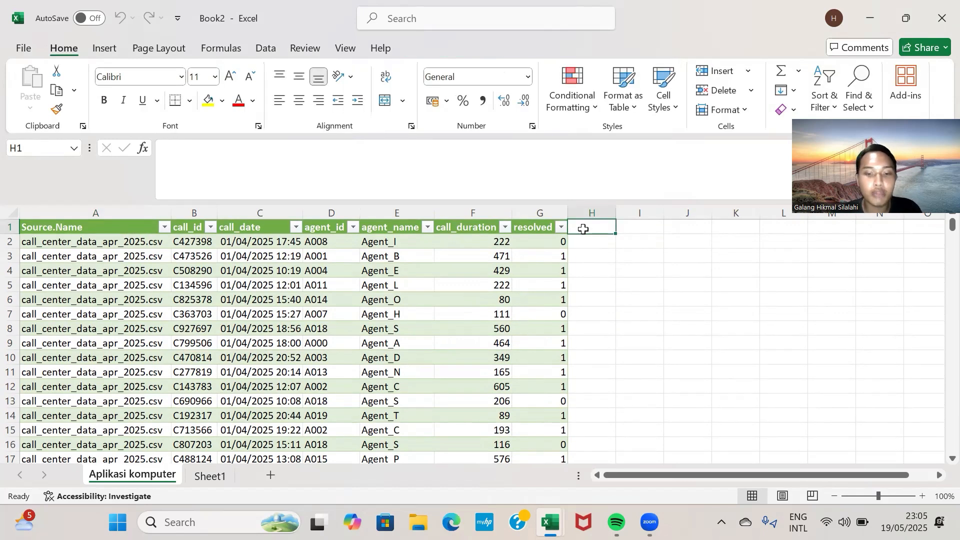
type("jumlah ")
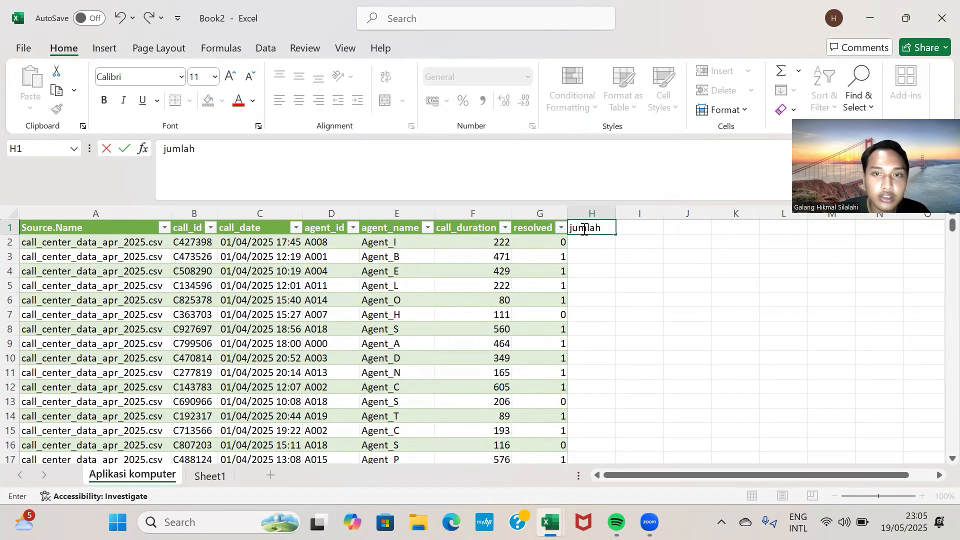
type("res")
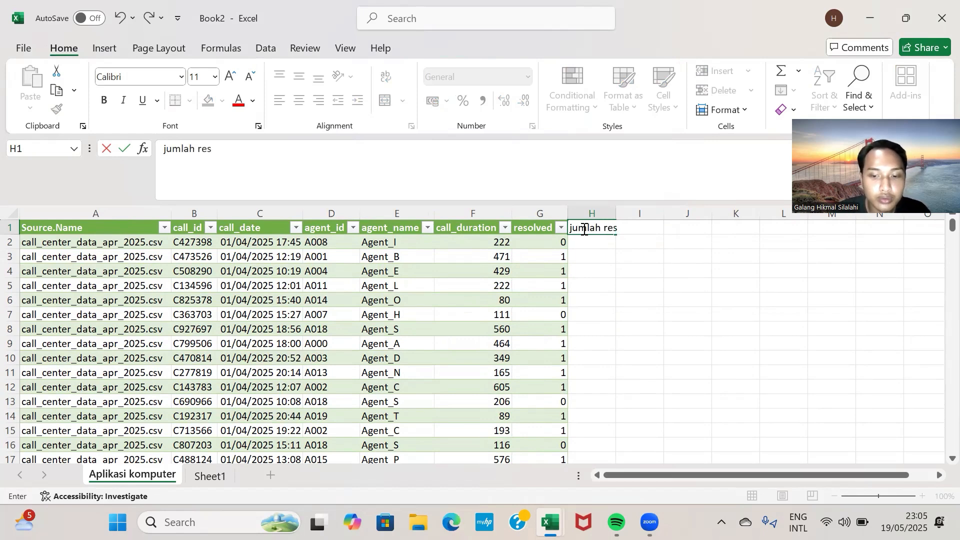
type("olved")
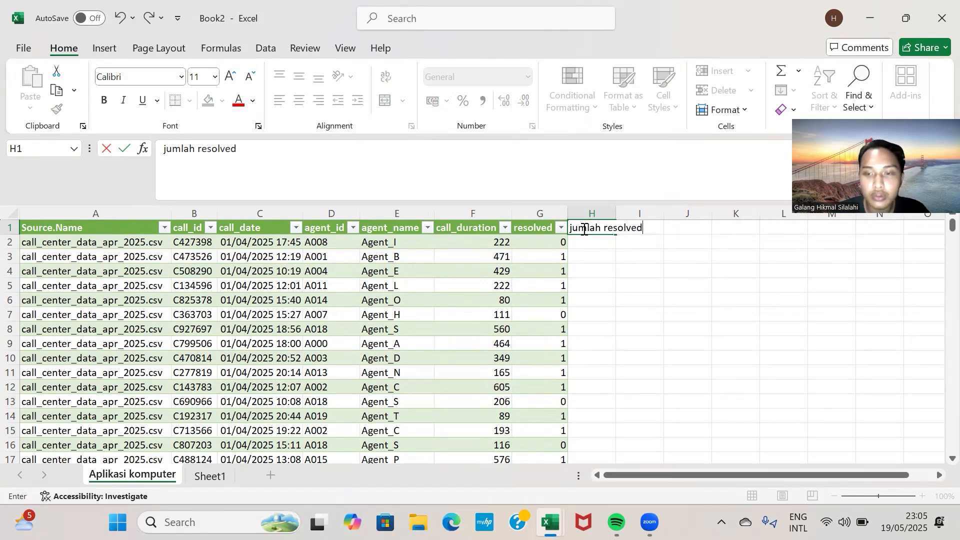
key("Return")
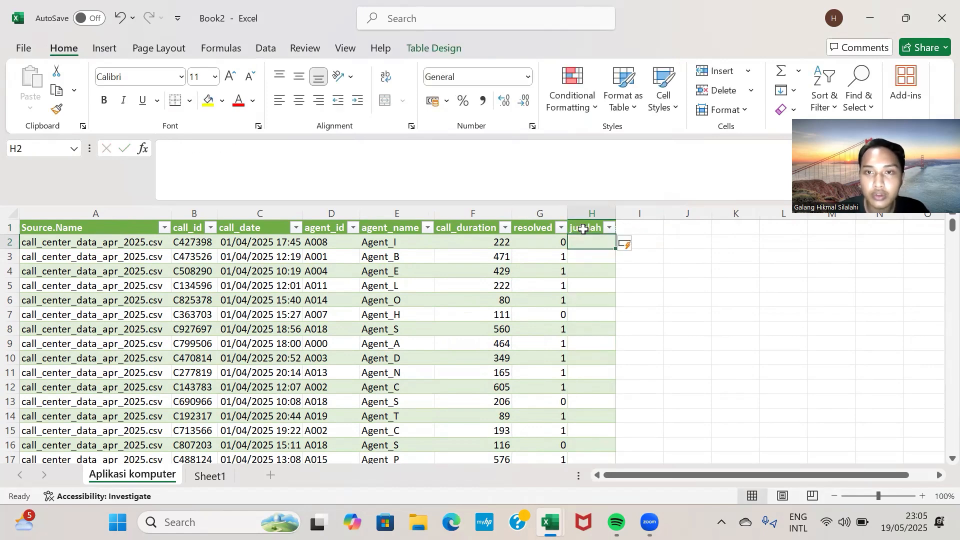
double_click(617, 213)
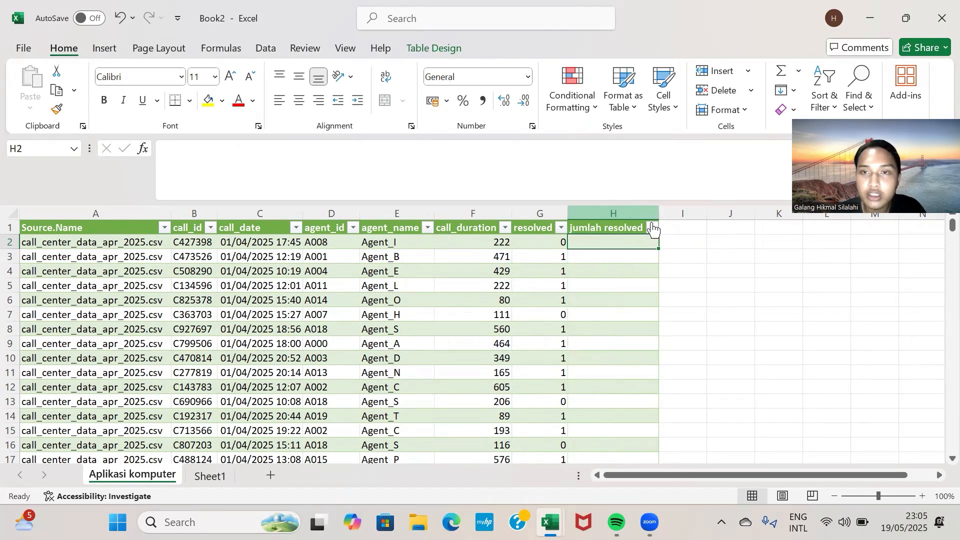
- Add a "jumlah call agent" column header in cell I1 and autofit the column's width
left_click(671, 231)
type("jumlah")
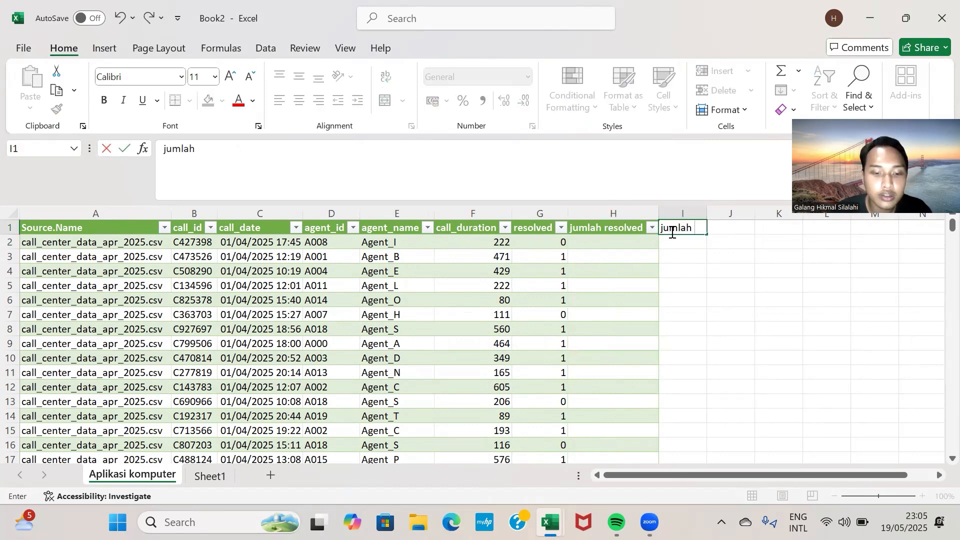
type(" call a")
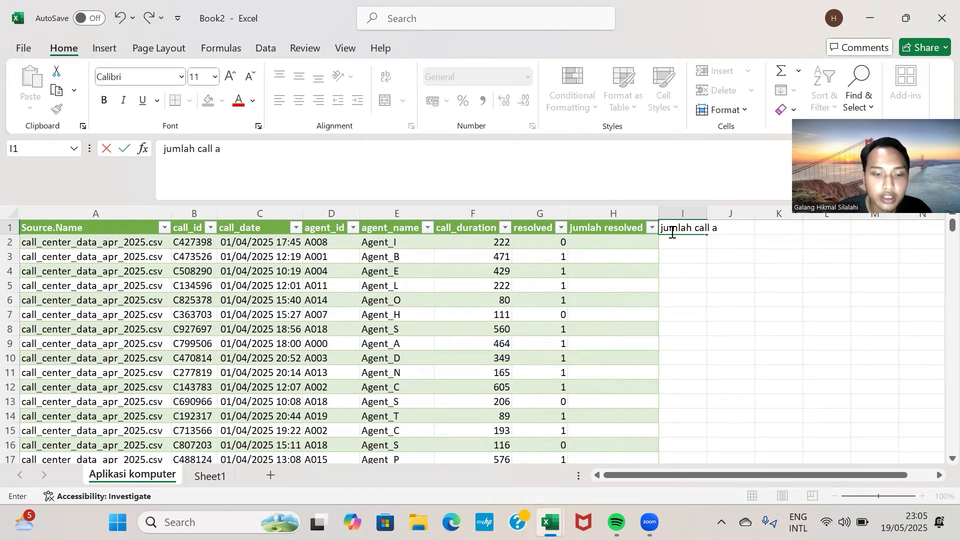
type("gent")
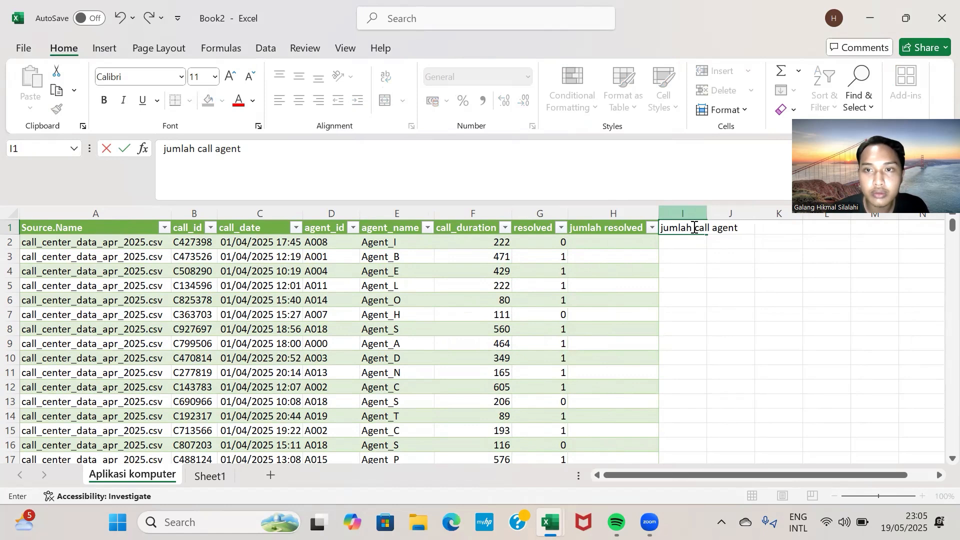
key("Return")
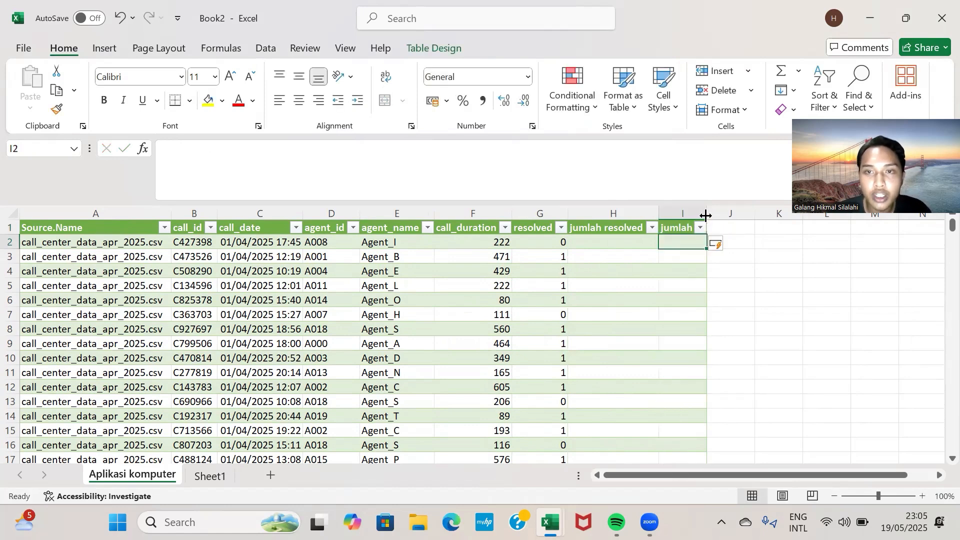
double_click(706, 212)
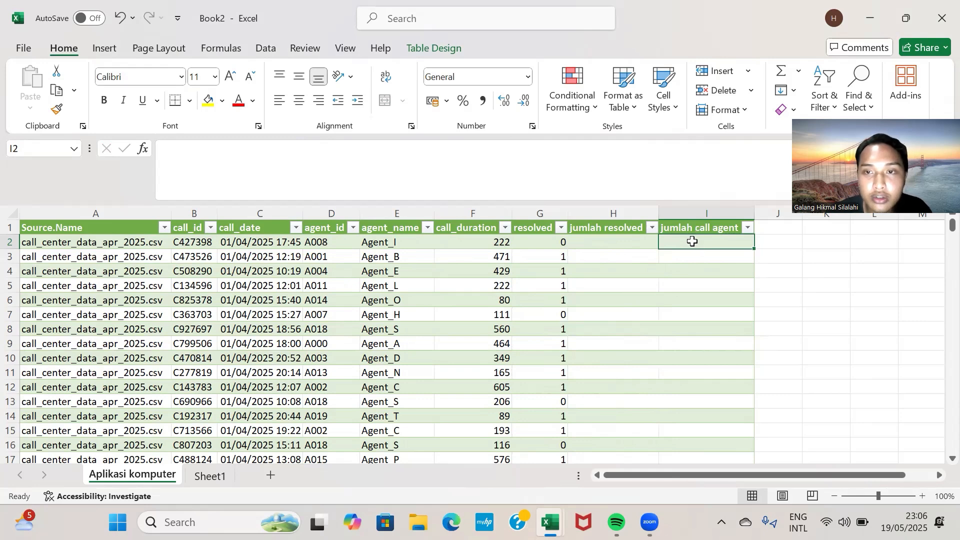
type("=")
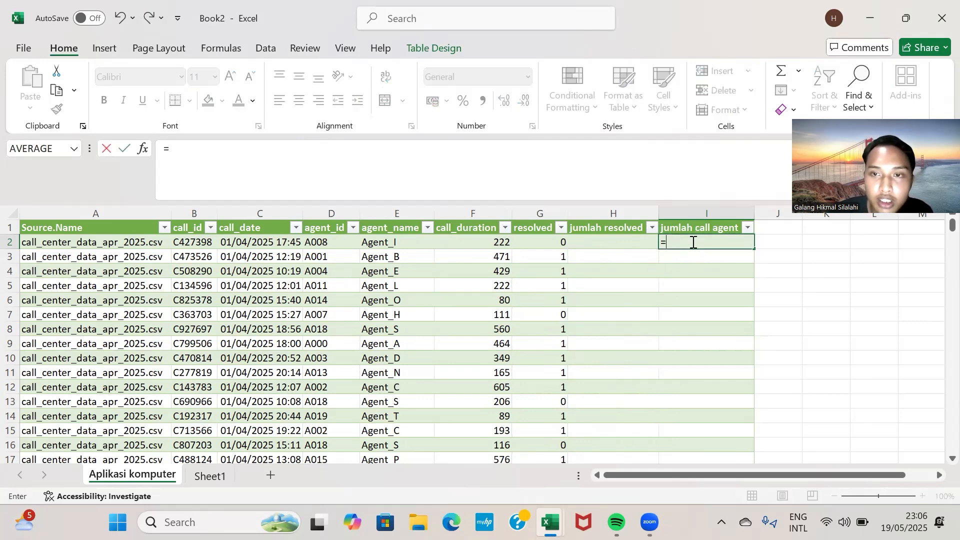
type("c")
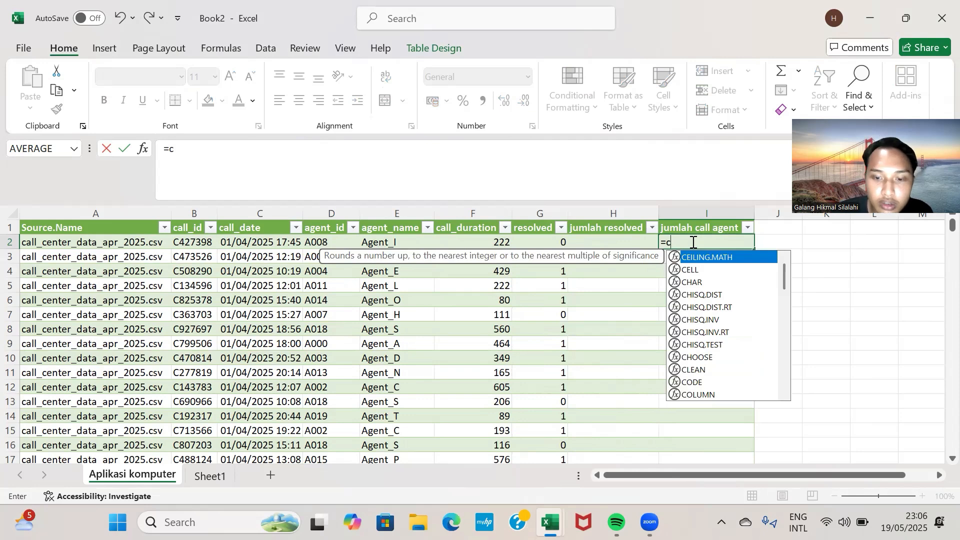
type("ou")
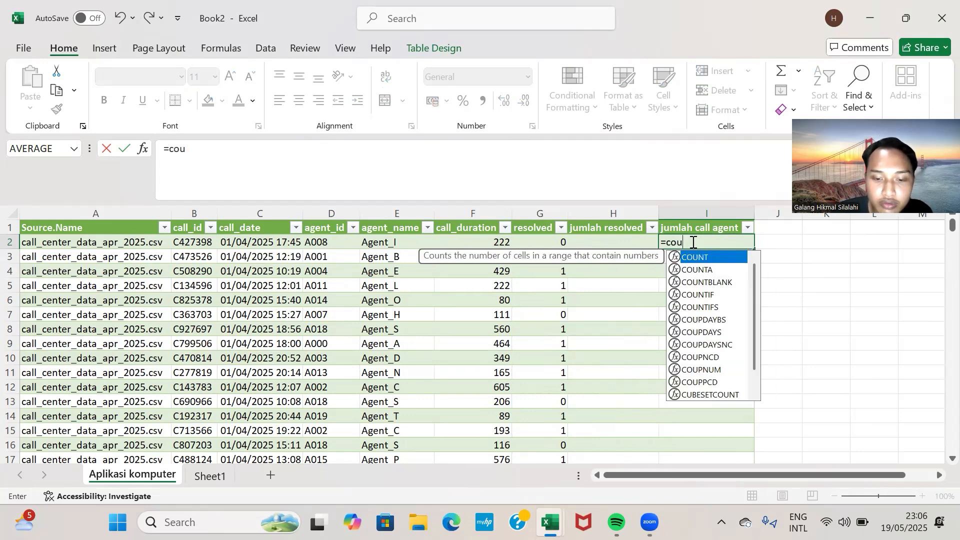
type("ntif")
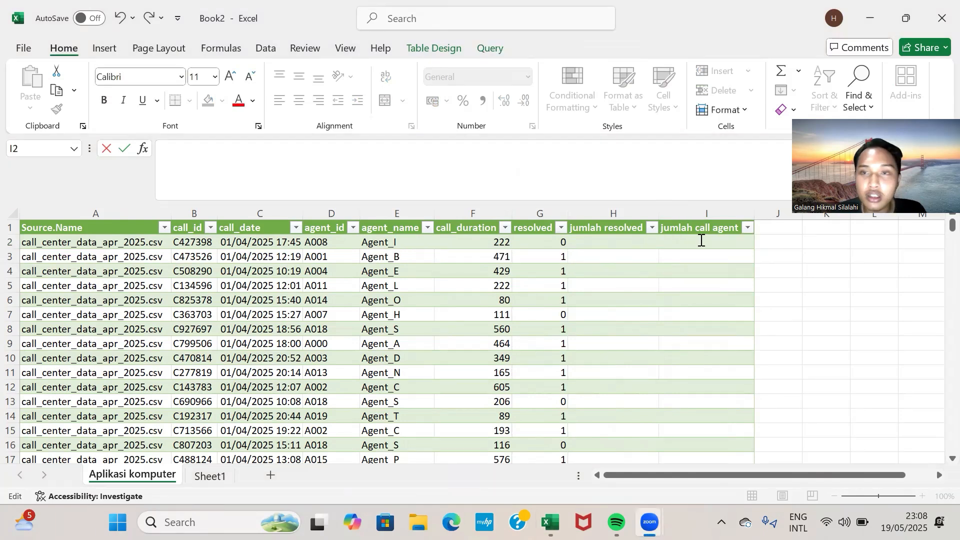
- Try to fill the "jumlah call agent" column from cell I2 with the formula =(E:E;[@[agent_name]])
double_click(702, 240)
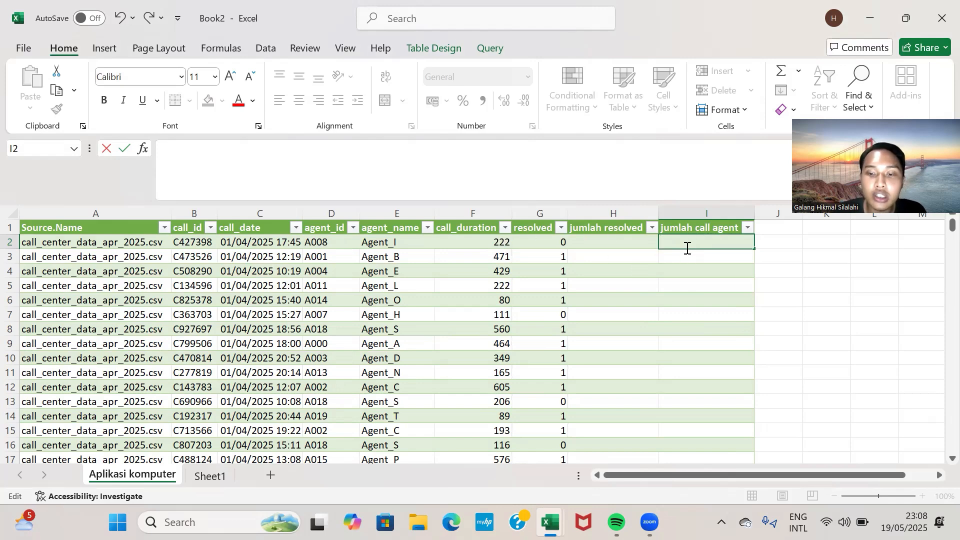
type("=")
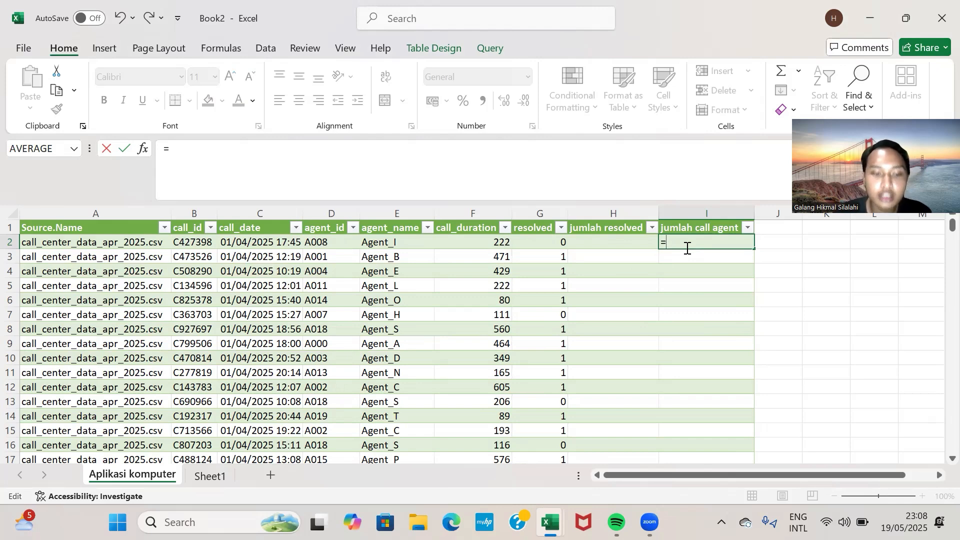
type("(")
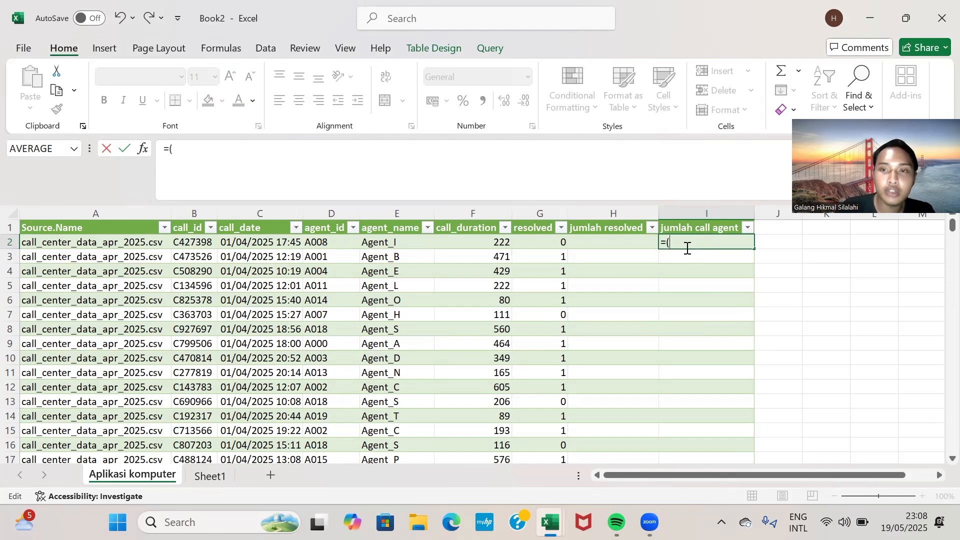
left_click(485, 209)
left_click(419, 211)
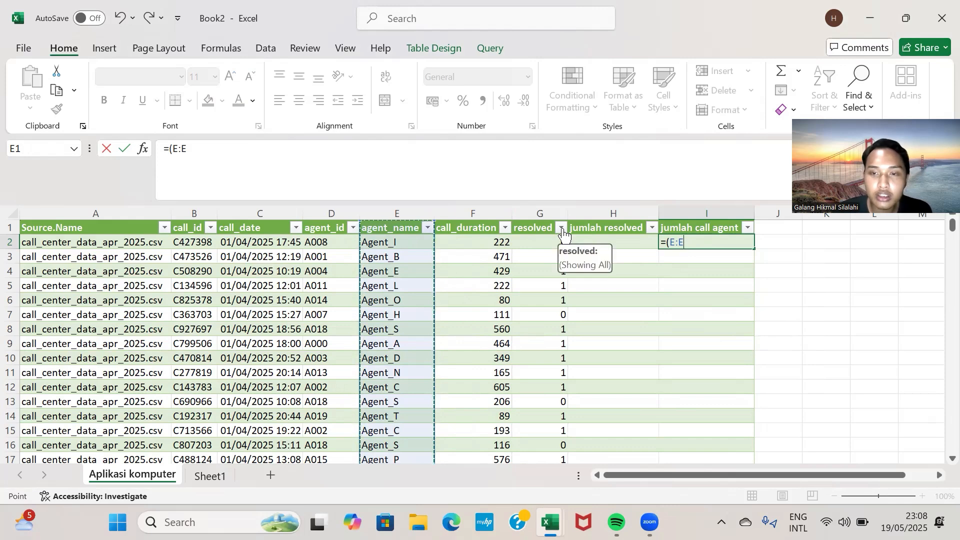
type(";")
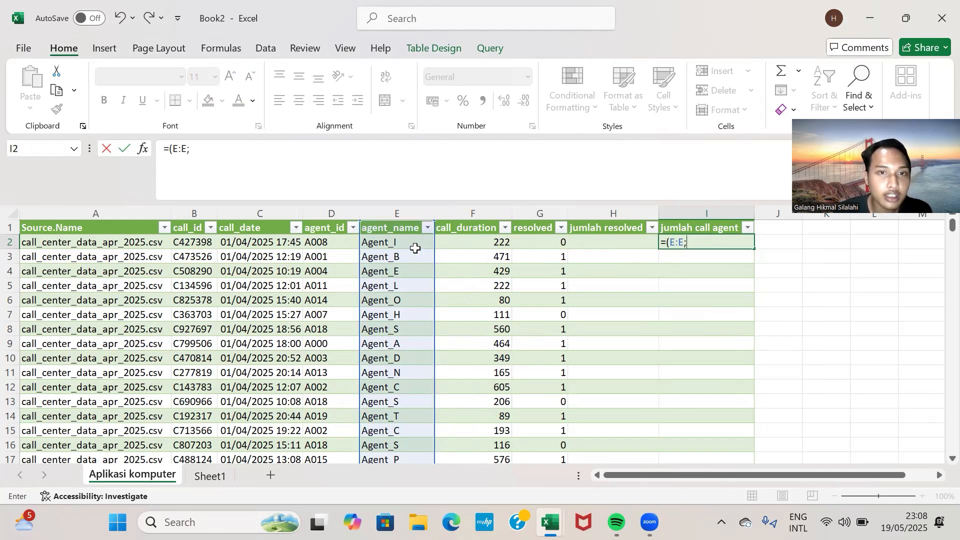
left_click(414, 248)
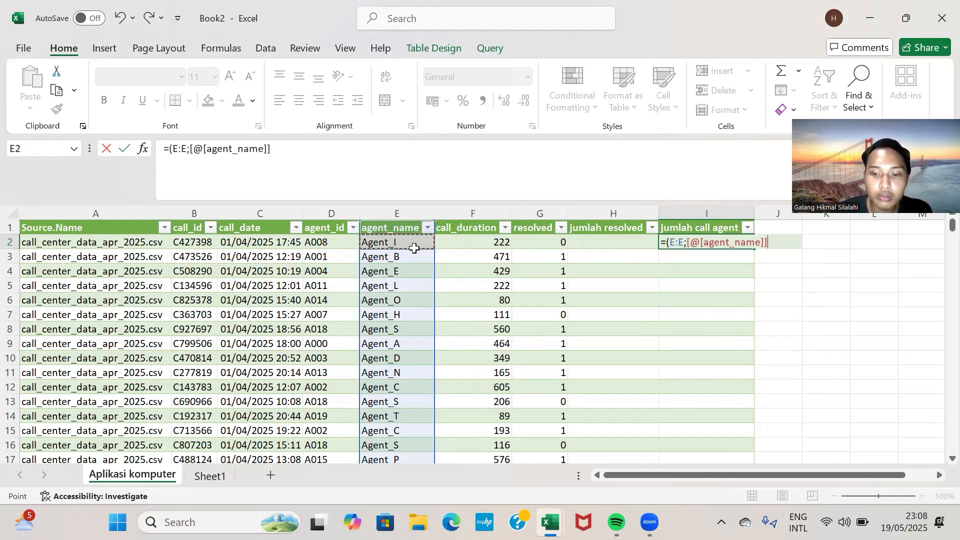
type(")")
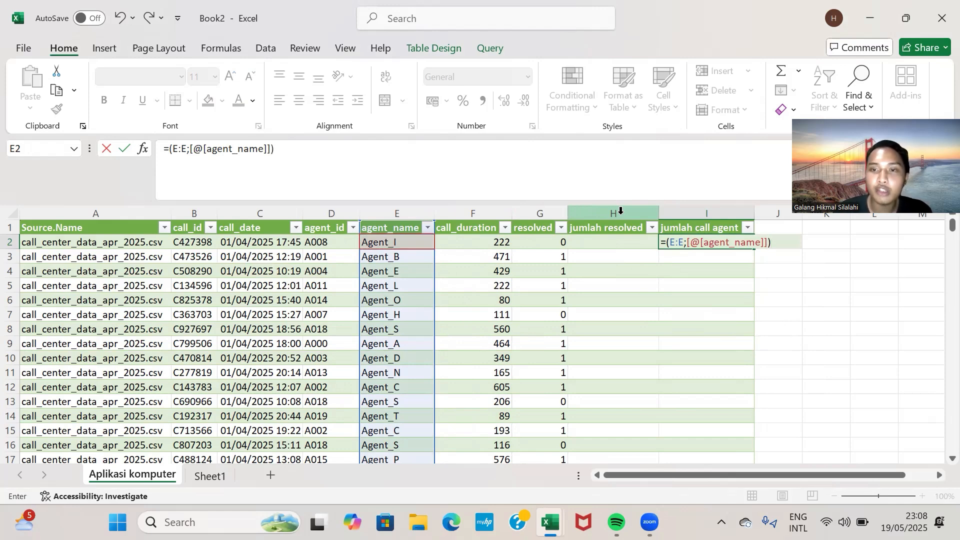
key("Return")
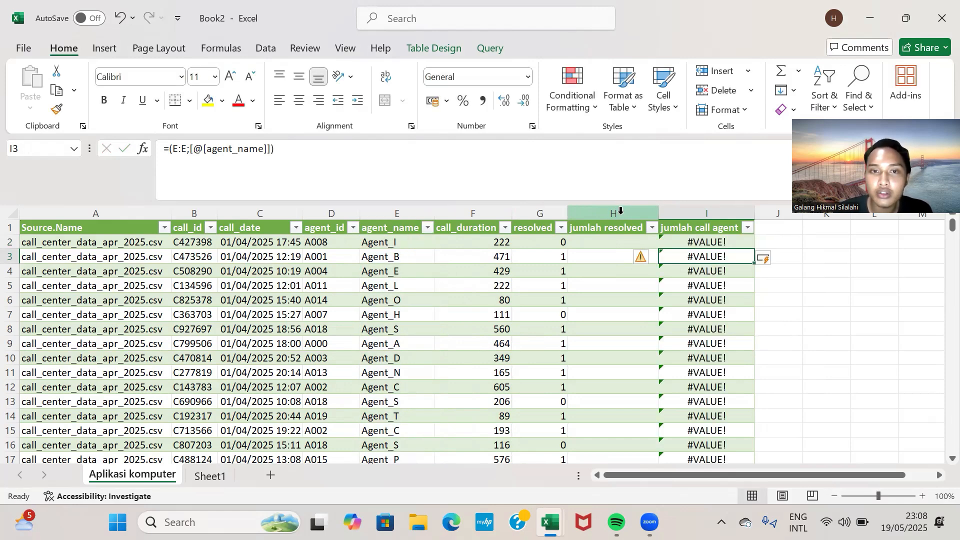
- Undo the formula entries in the "jumlah call agent" column until cell I2 is empty
double_click(733, 245)
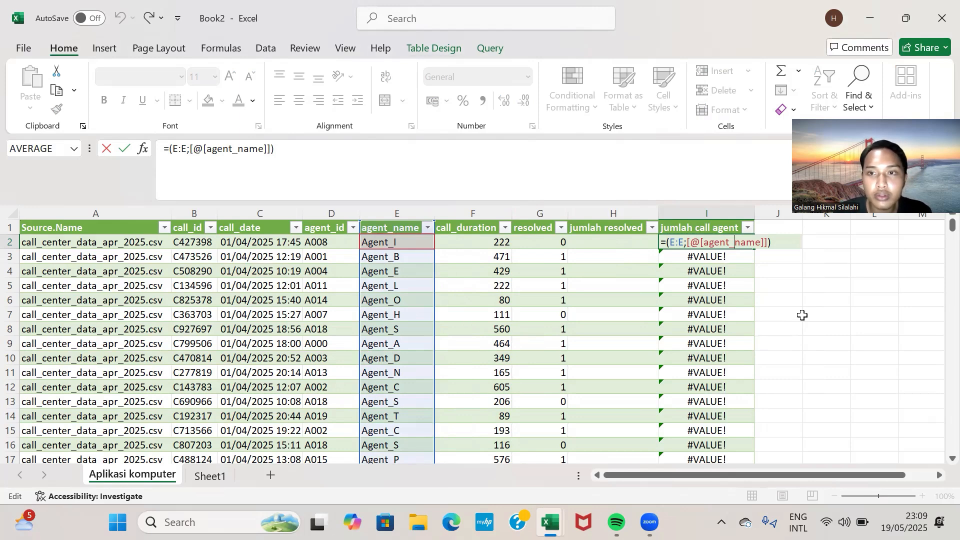
left_click(800, 313)
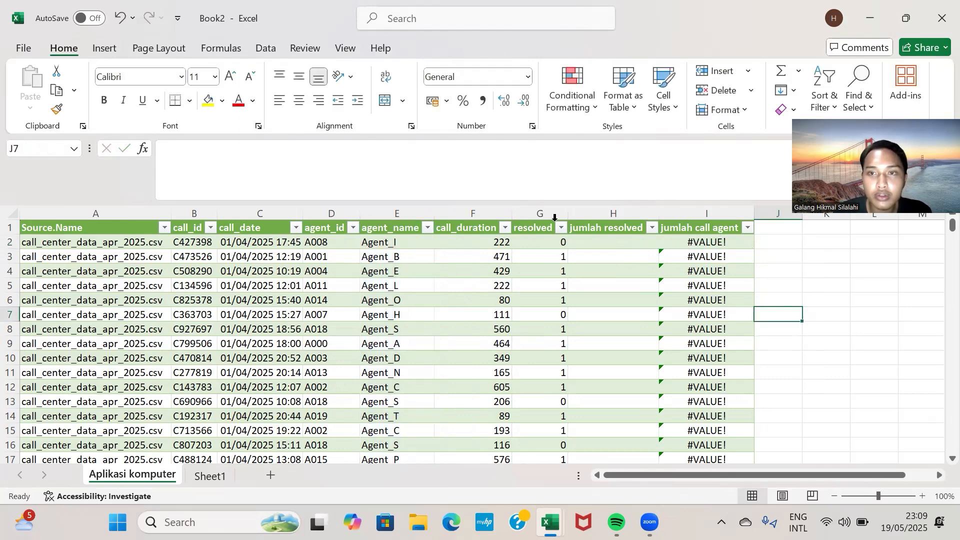
left_click(112, 22)
left_click(112, 22)
left_click(112, 22)
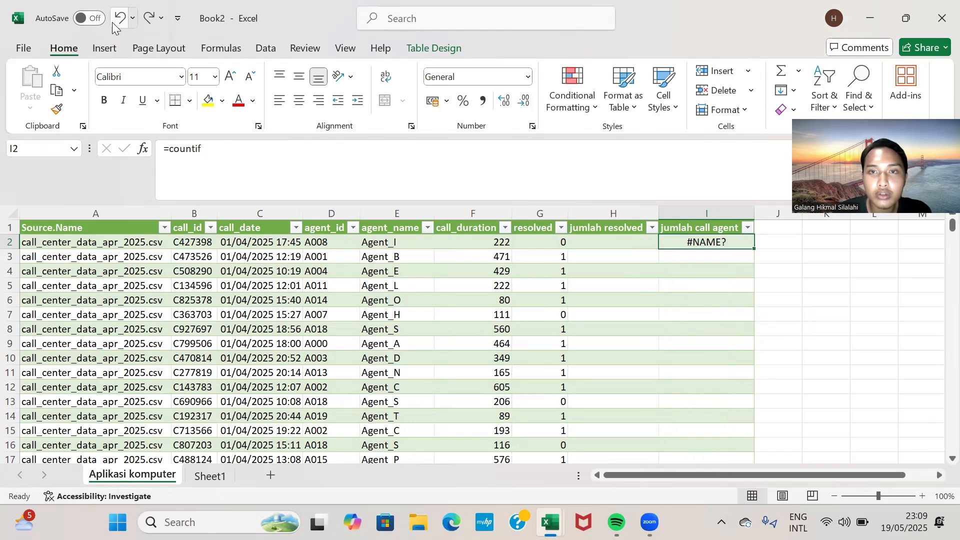
left_click(112, 22)
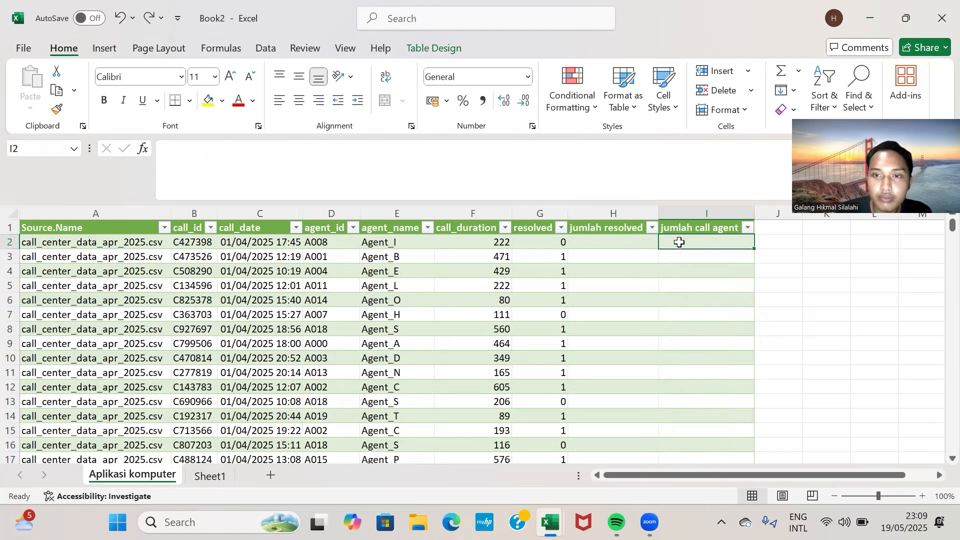
- Enter the function text countif( in cell I2 of the "jumlah call agent" column
type("=")
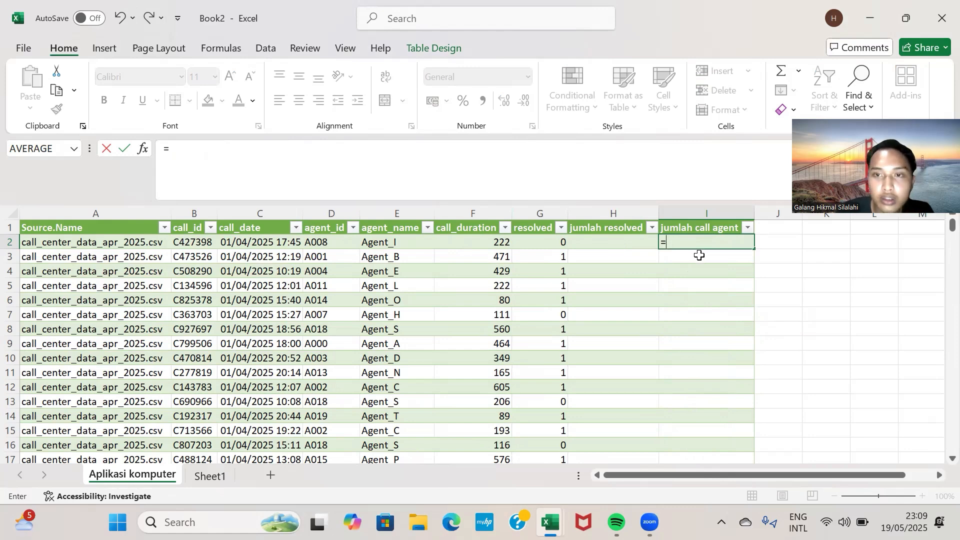
key("BackSpace")
type("count")
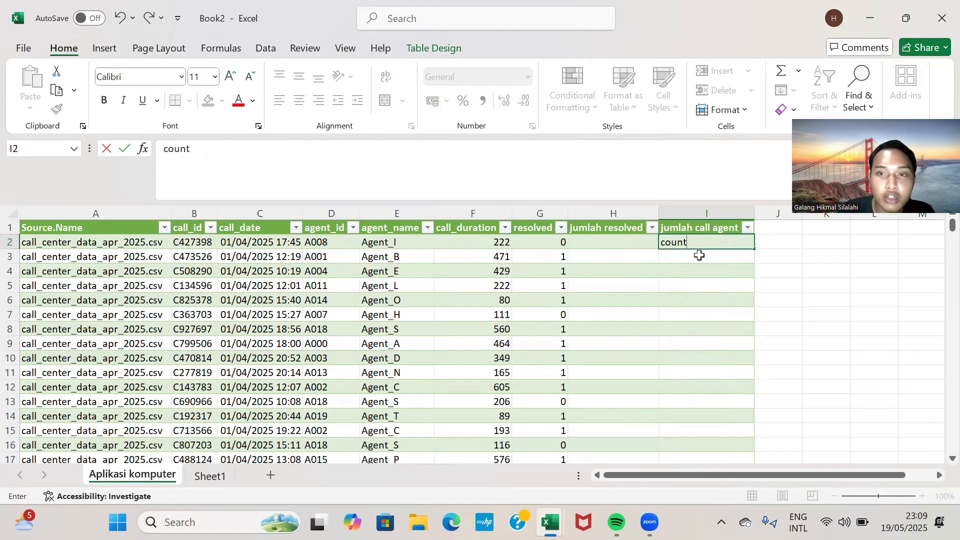
type("if(")
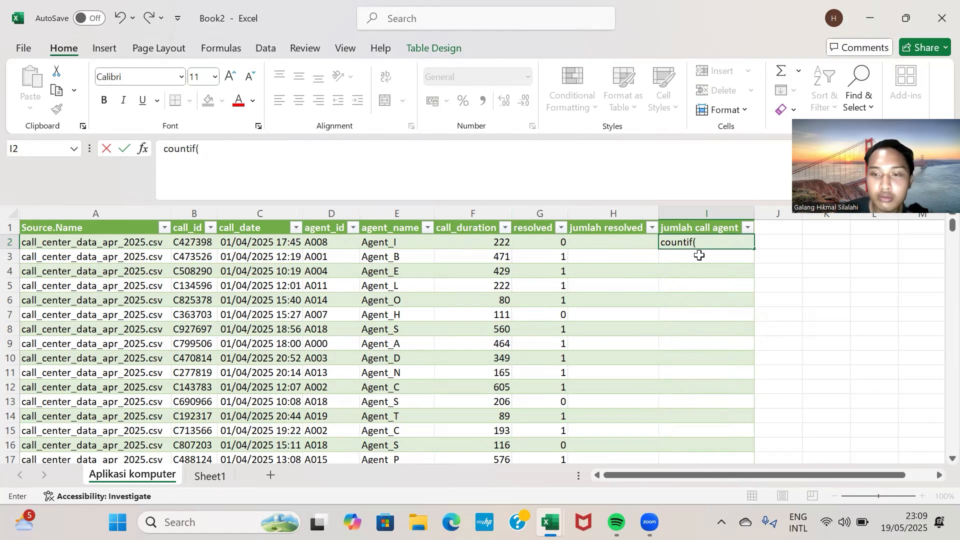
key("Left")
key("Left")
key("Right")
key("Right")
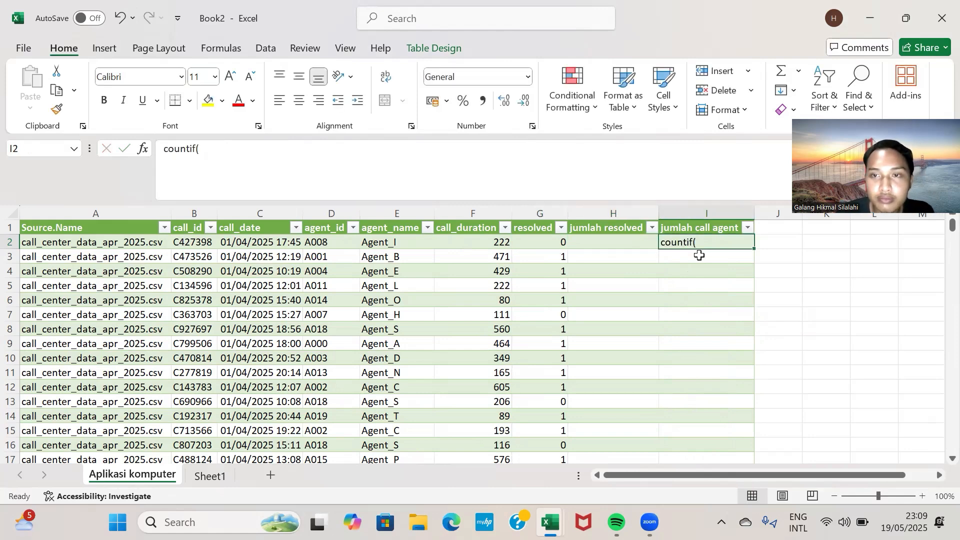
key("Down")
- Complete cell I2 as =COUNTIF(E:E;[@[agent_name]]) to count each agent's calls, and check the values down the column
double_click(701, 242)
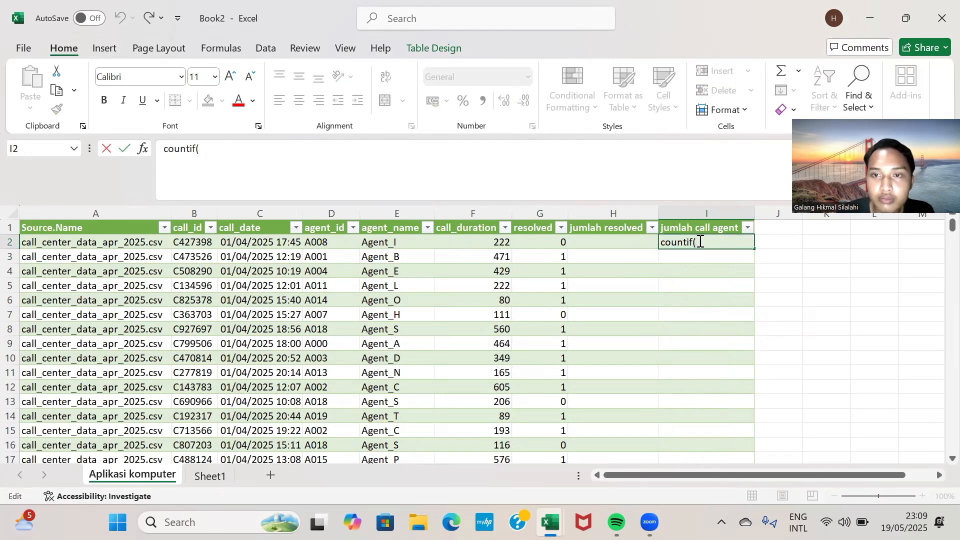
key("Home")
type("+")
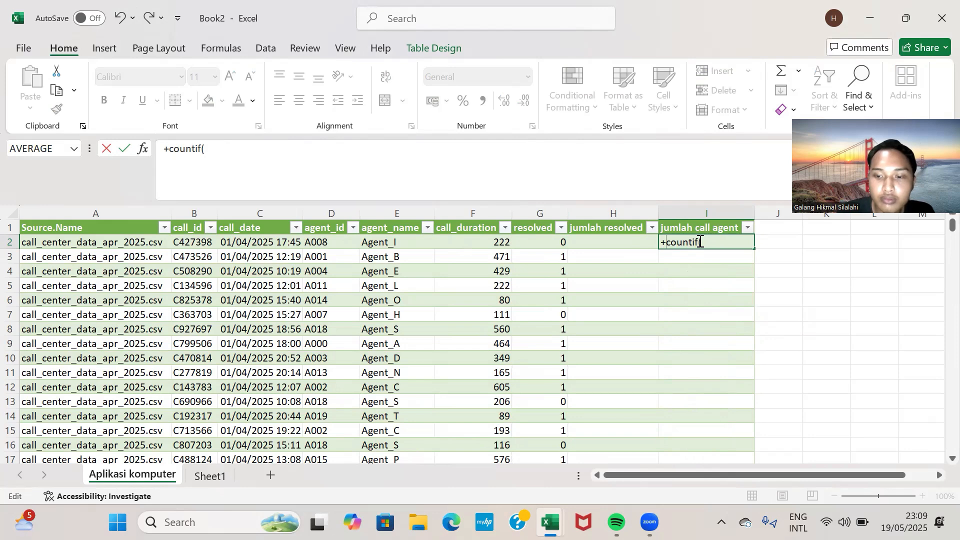
key("BackSpace")
type("=")
key("End")
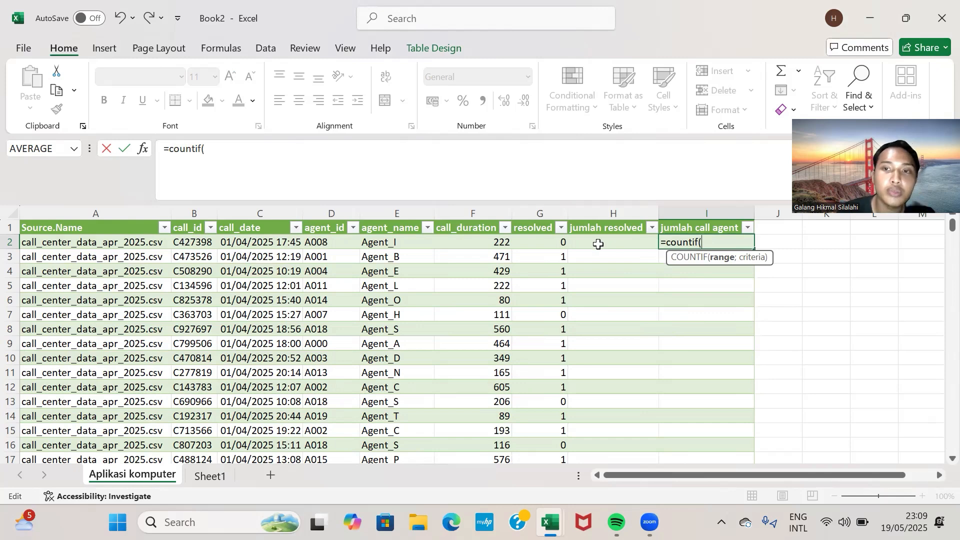
left_click(401, 213)
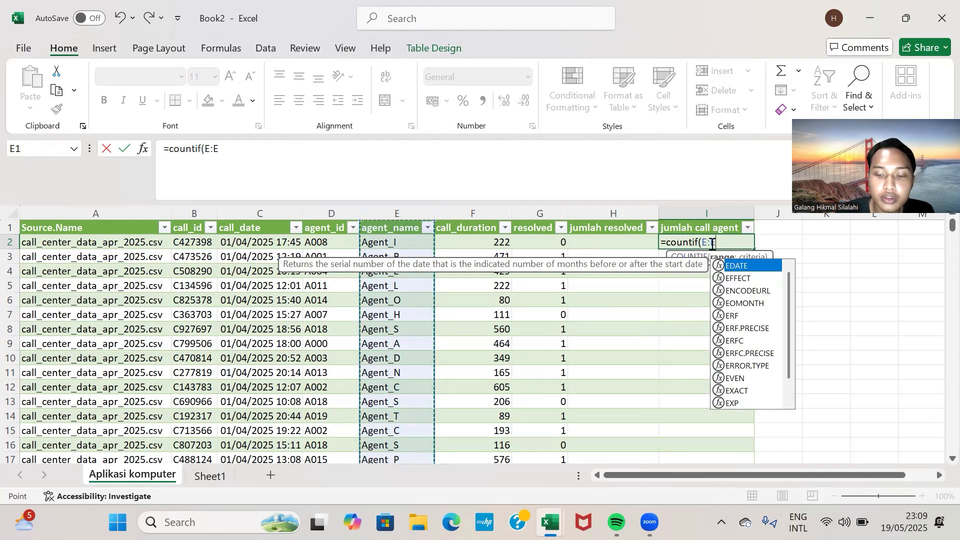
type(";")
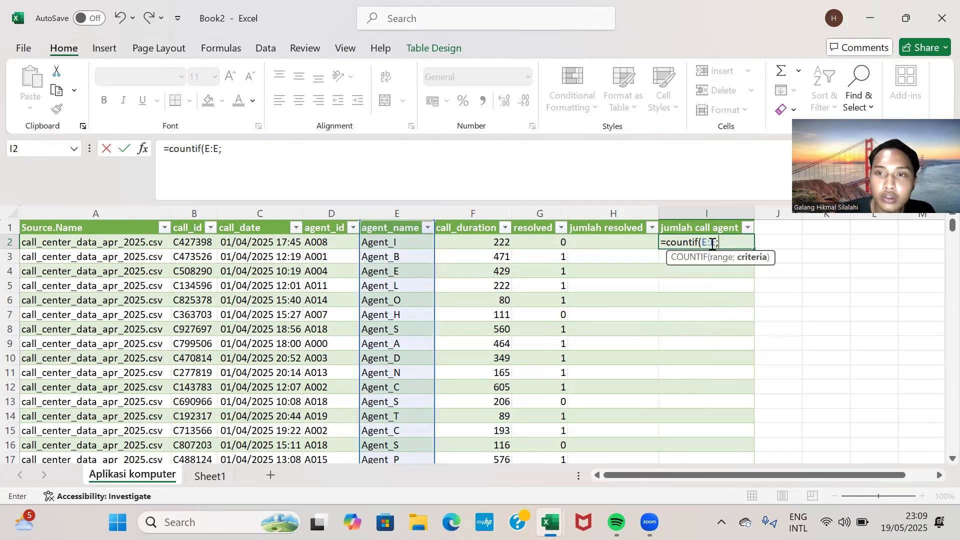
left_click(408, 242)
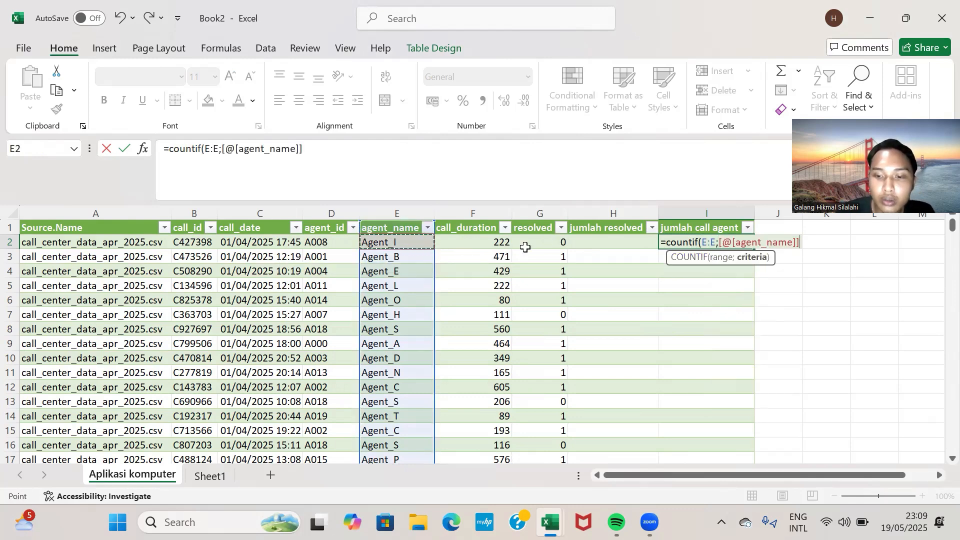
type(")")
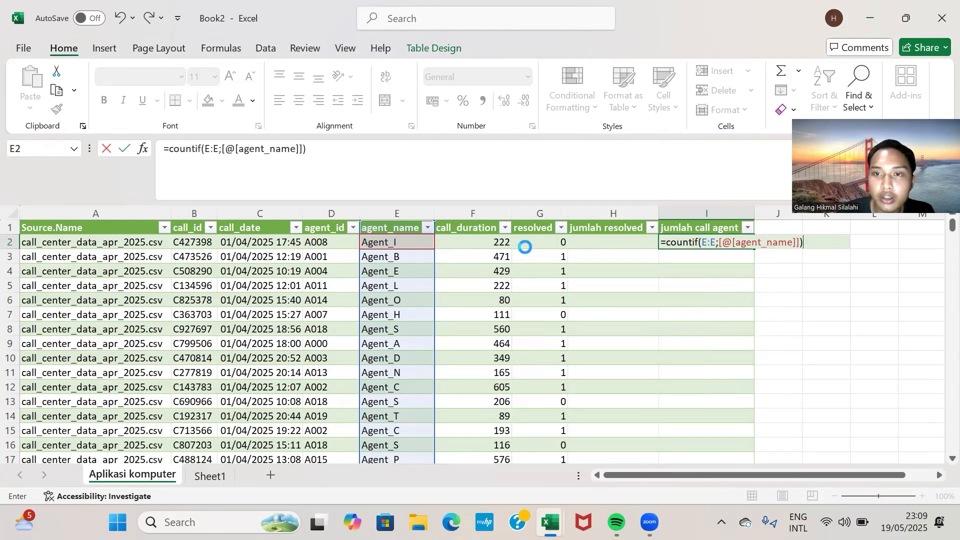
key("Return")
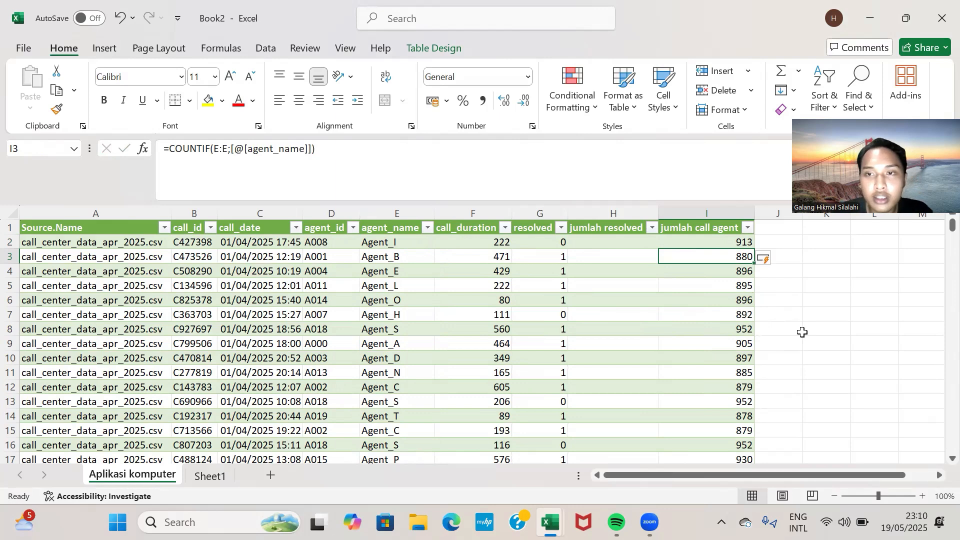
scroll(803, 332, "down", 20)
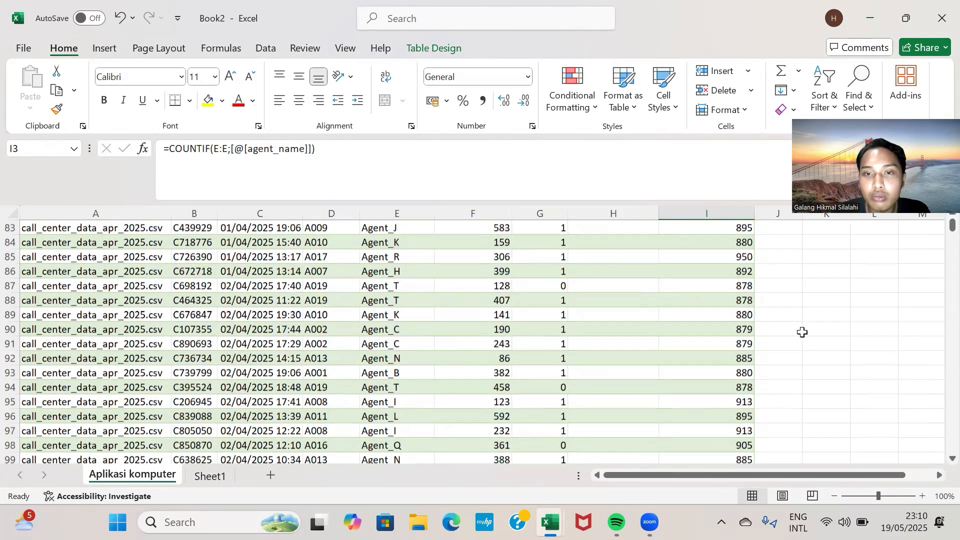
scroll(802, 332, "up", 20)
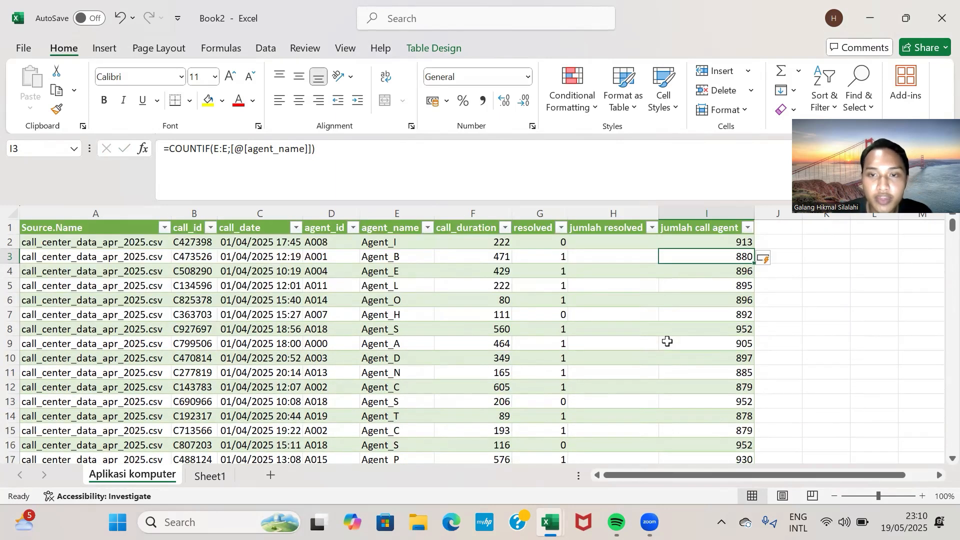
- Enter the function text =countifs in cell H2 of the "jumlah resolved" column
left_click(606, 248)
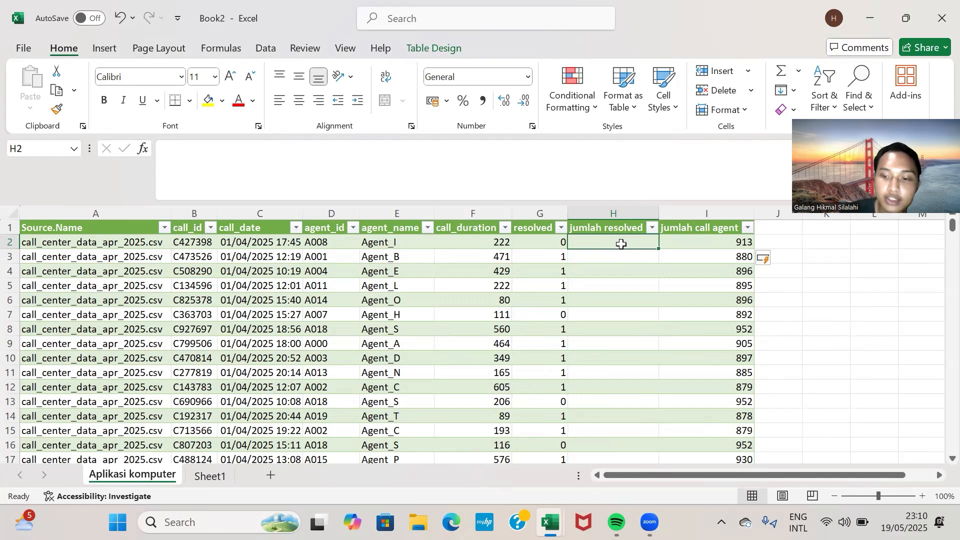
type("+")
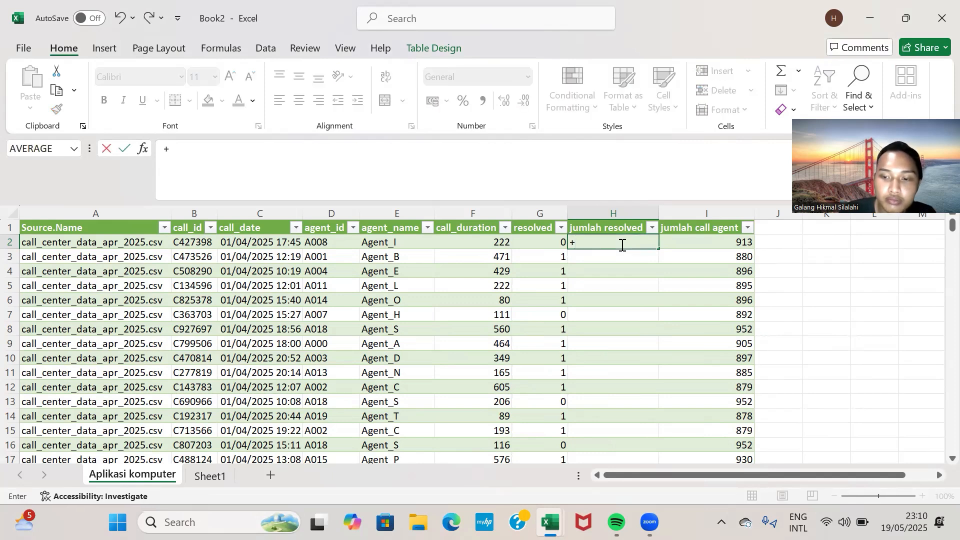
key("BackSpace")
type("=co")
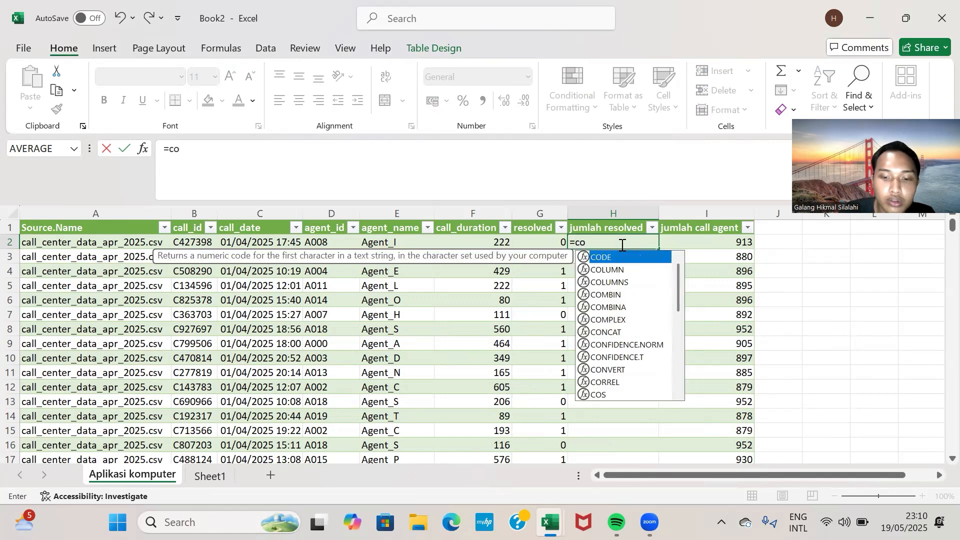
type("unti")
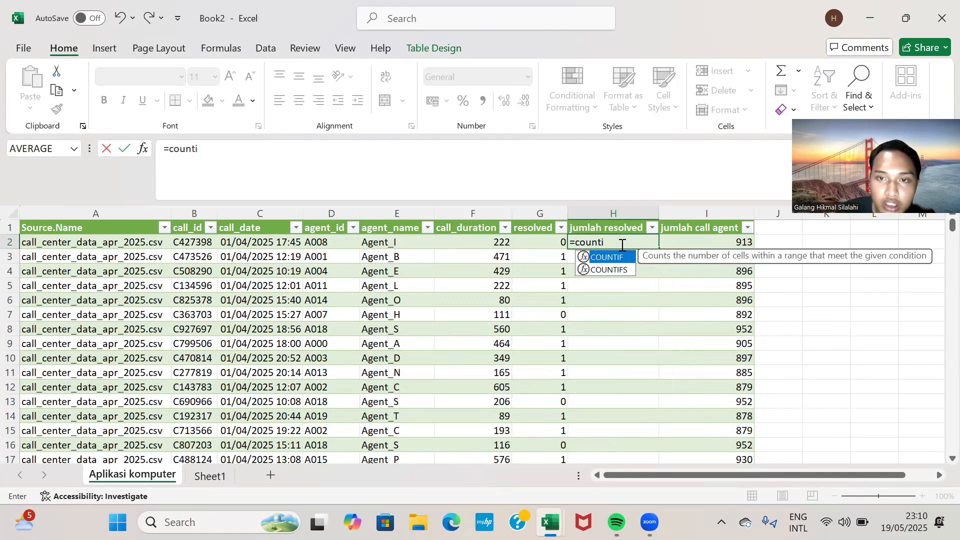
type("fs")
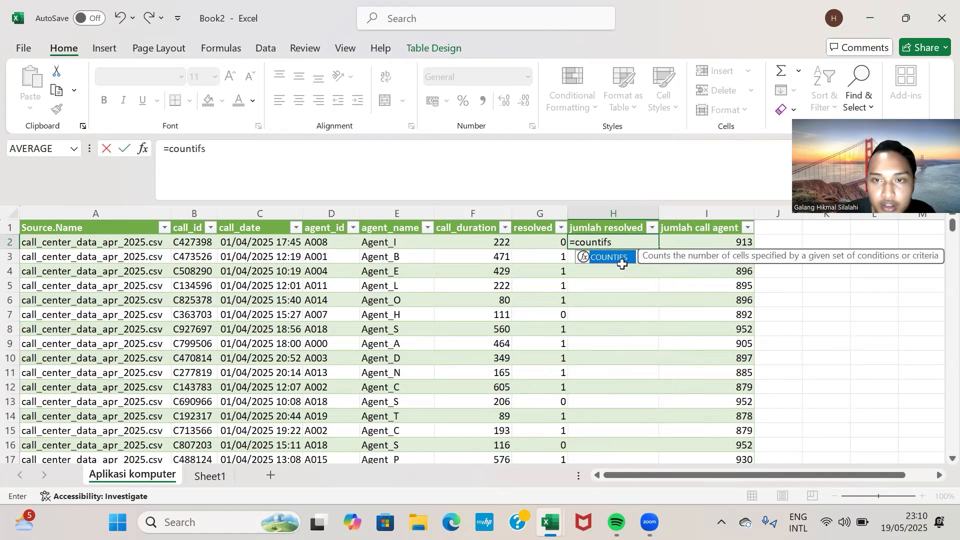
left_click(622, 266)
key("ctrl+z")
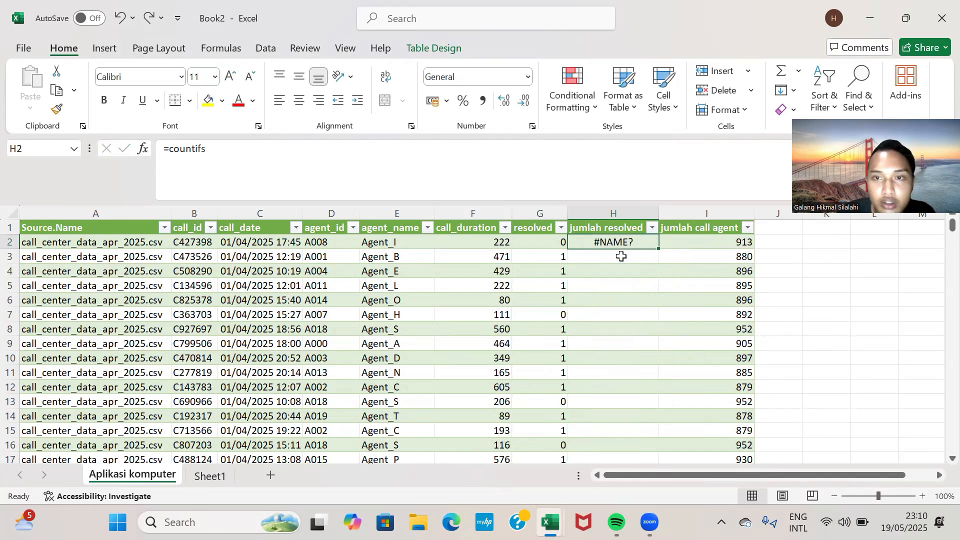
- Extend the COUNTIFS formula in cell H2 with the first criteria pair E:E;[@[agent_name]]; to match each row's agent
double_click(625, 241)
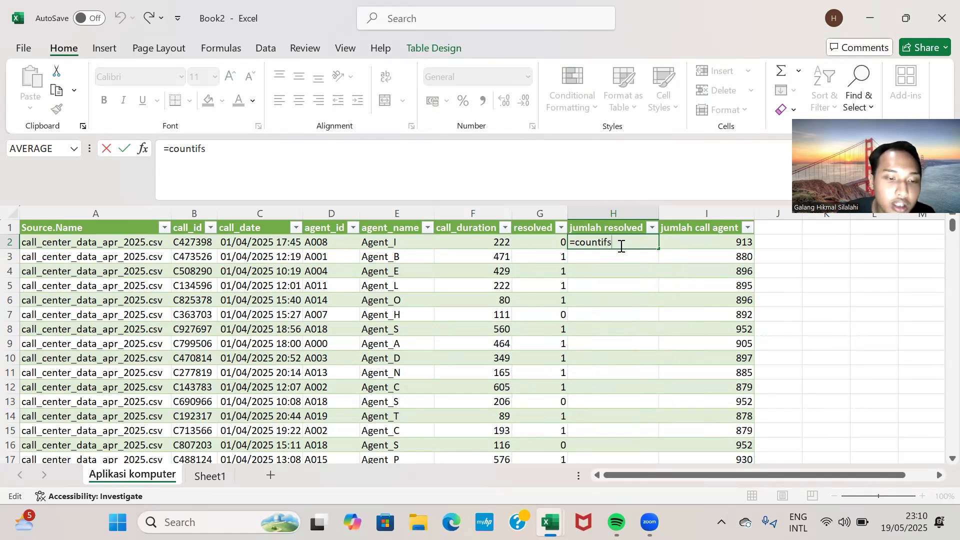
type("(")
left_click(394, 213)
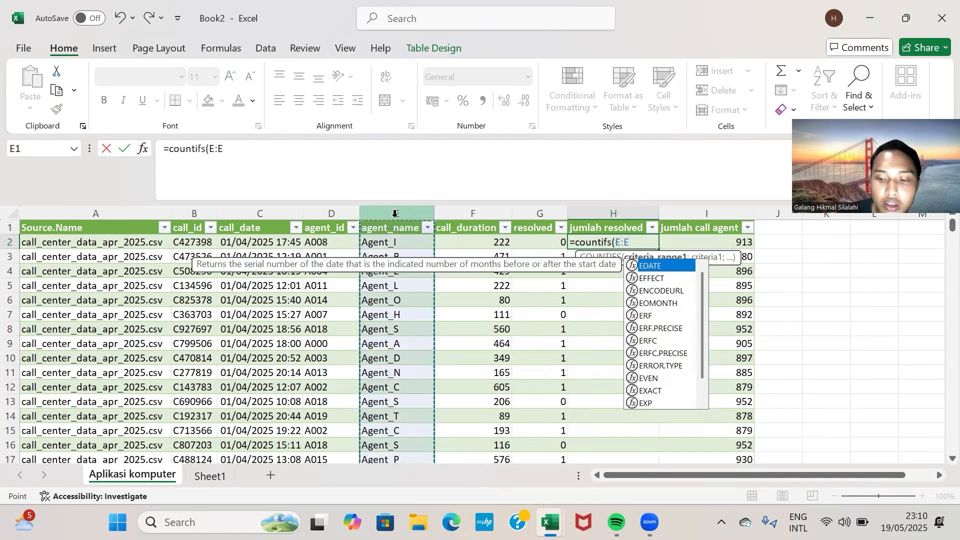
type(";")
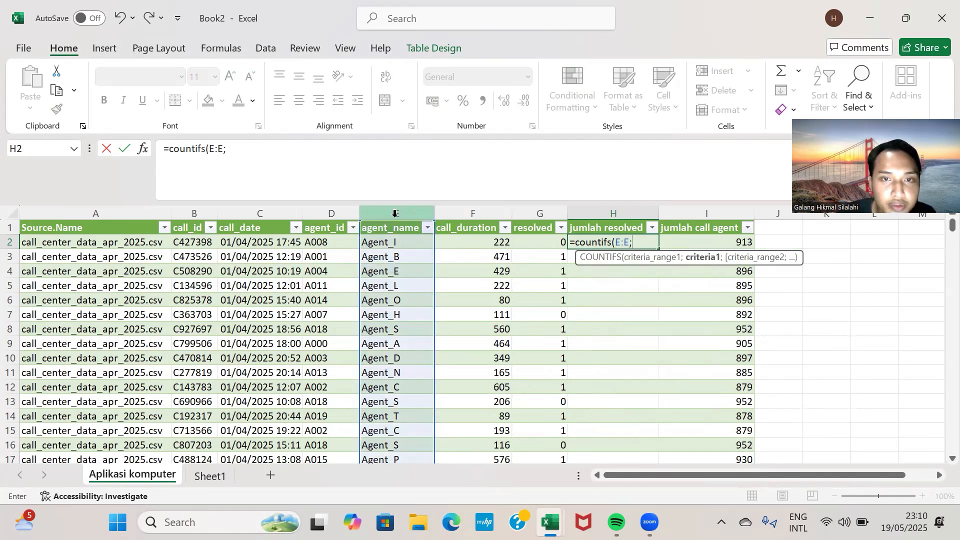
left_click(379, 244)
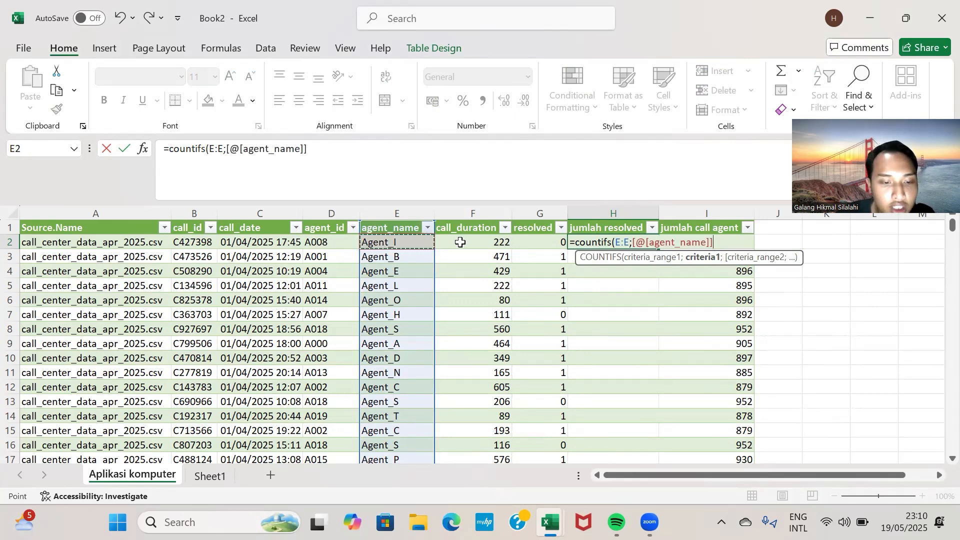
type(";")
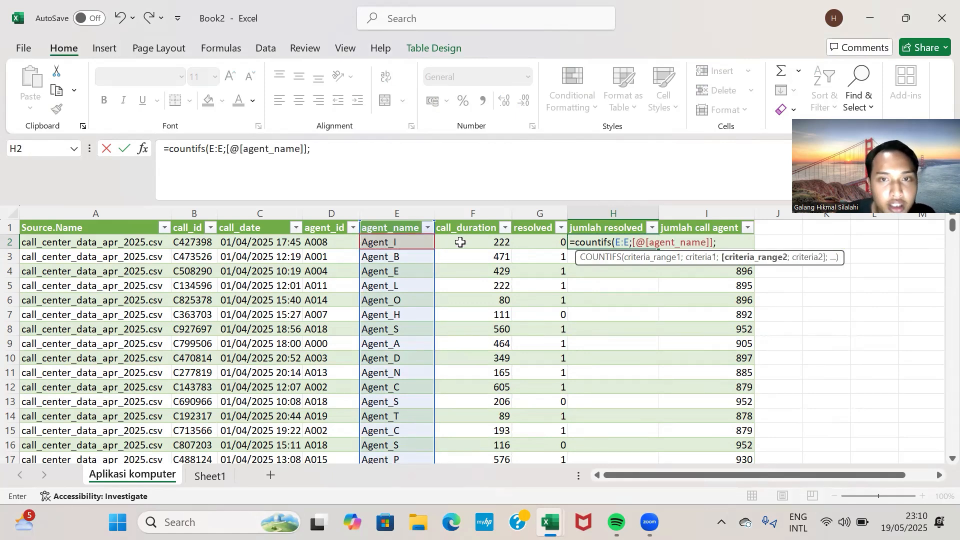
- Complete cell H2 as =COUNTIFS(E:E;[@[agent_name]];G:G;G3) and check the values down the "jumlah resolved" column
left_click(532, 212)
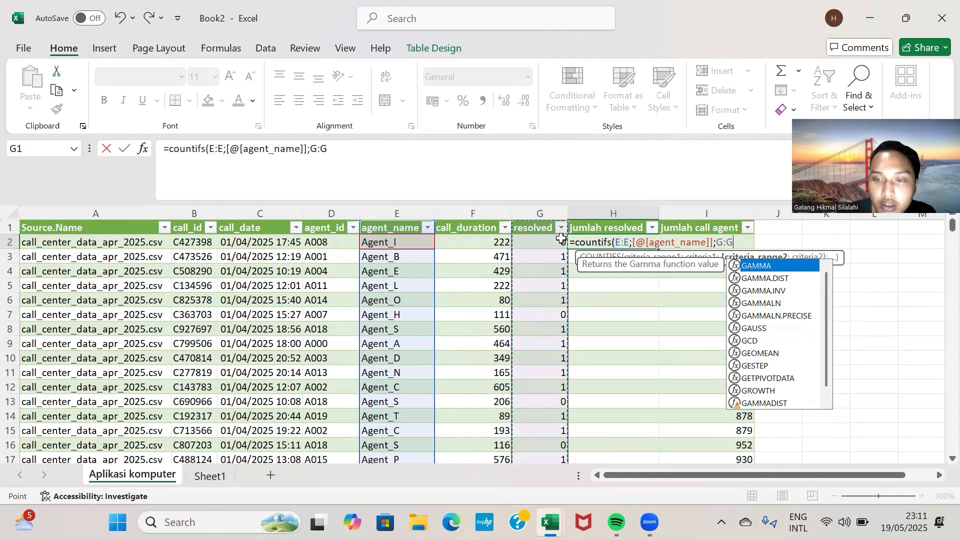
type(";")
left_click(552, 258)
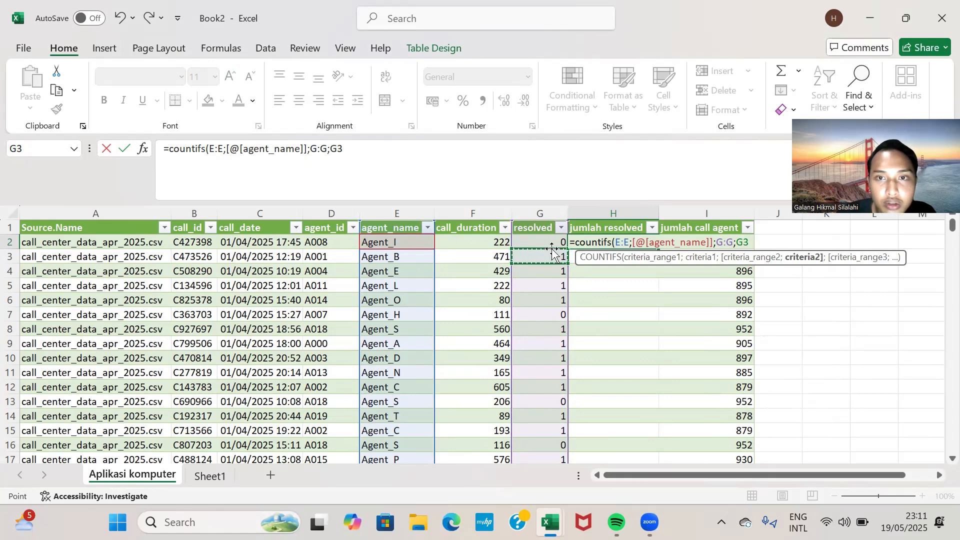
left_click(550, 244)
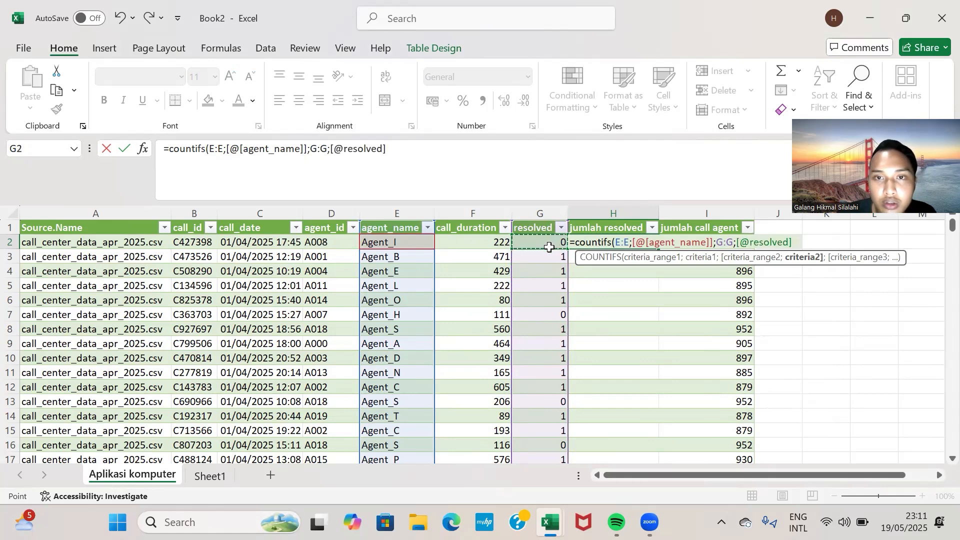
left_click(549, 256)
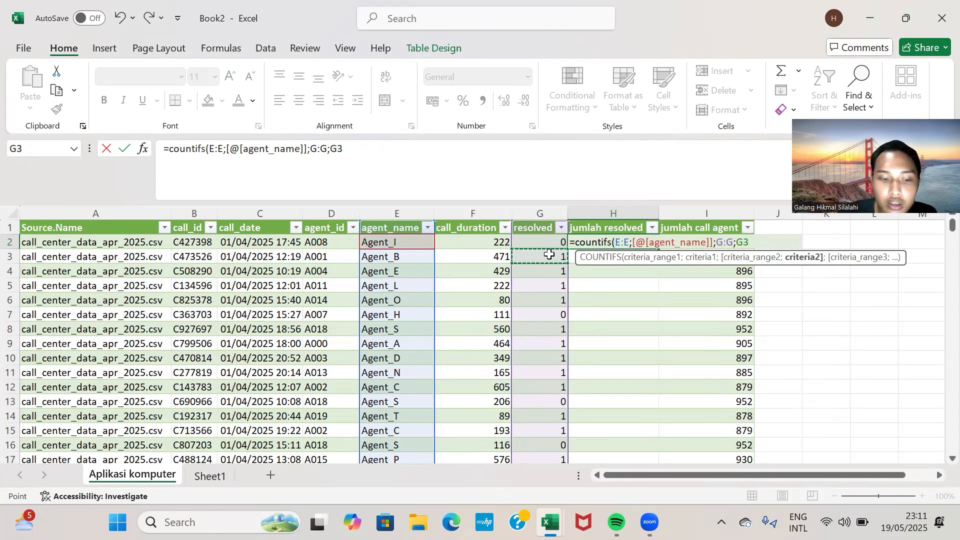
type(")")
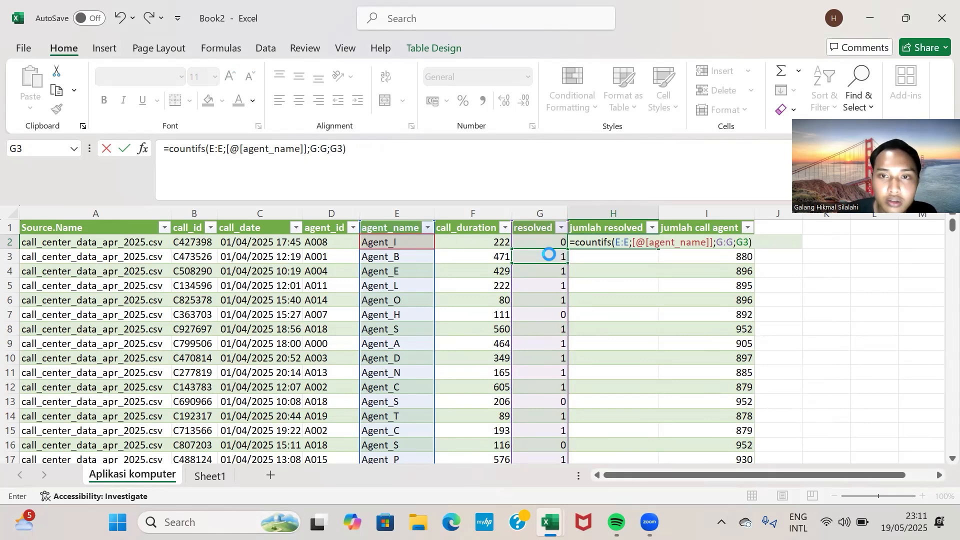
key("Return")
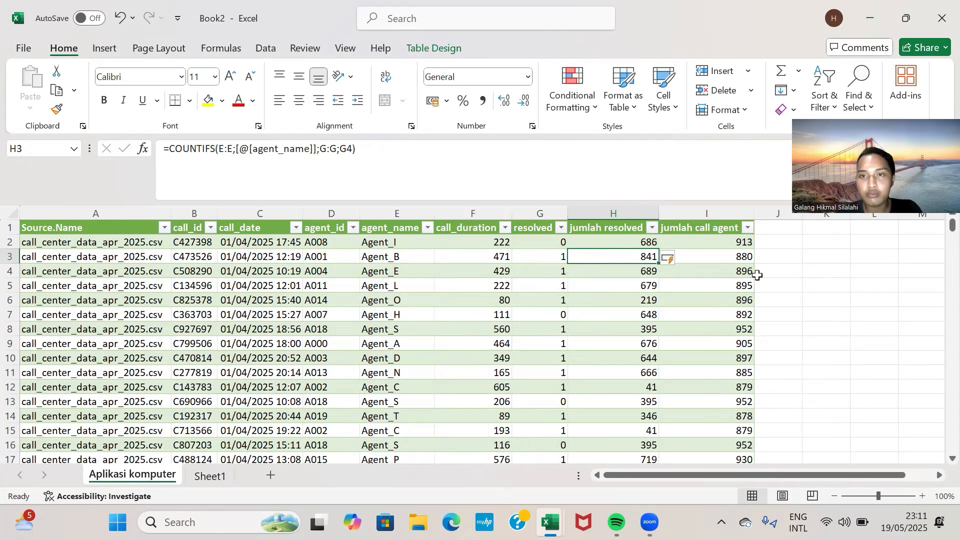
scroll(736, 276, "down", 2)
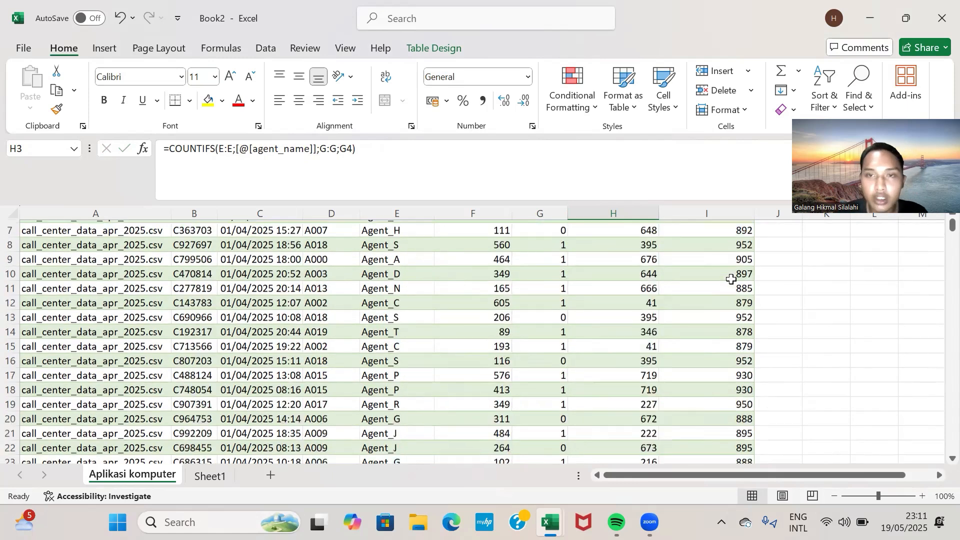
scroll(735, 277, "up", 2)
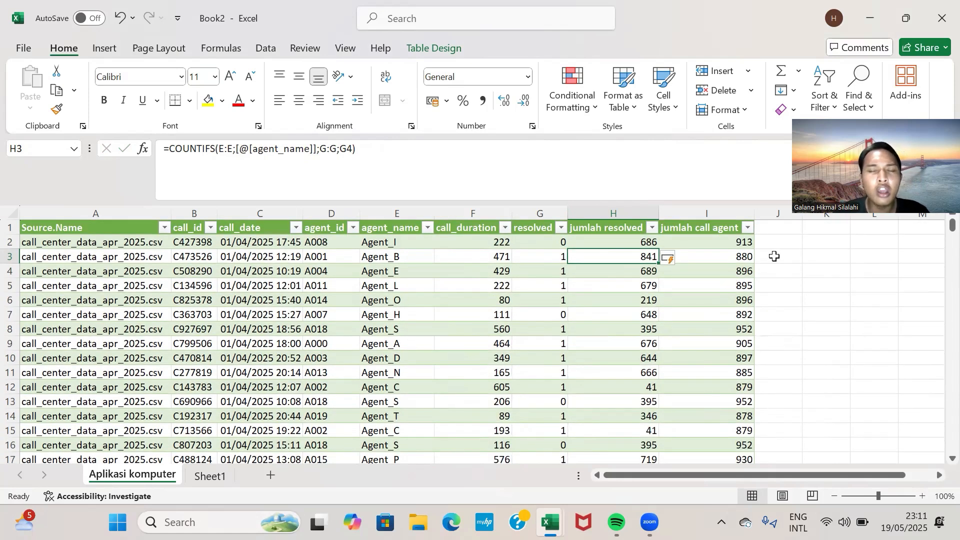
- Add a new table column by entering the header "rasio" in cell J1
left_click(776, 228)
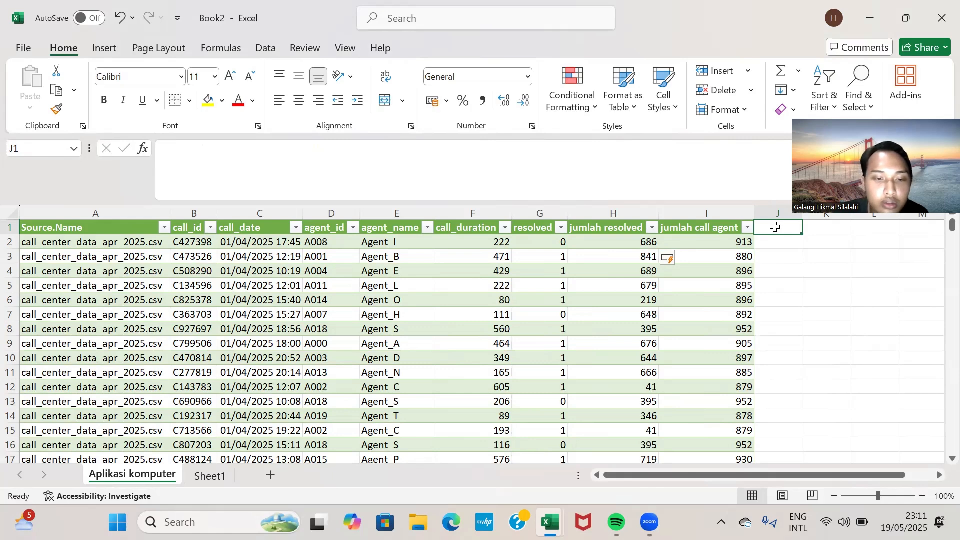
type("ris")
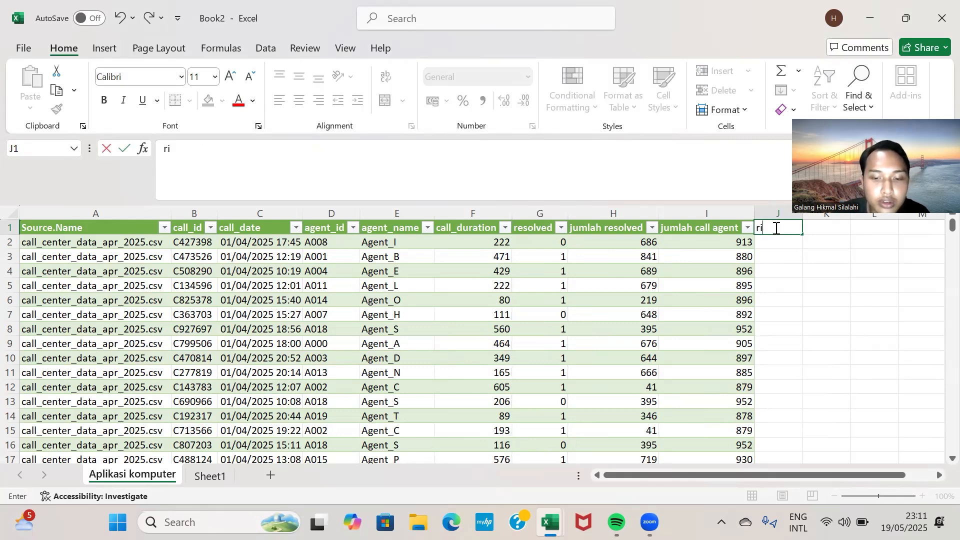
key("BackSpace")
key("BackSpace")
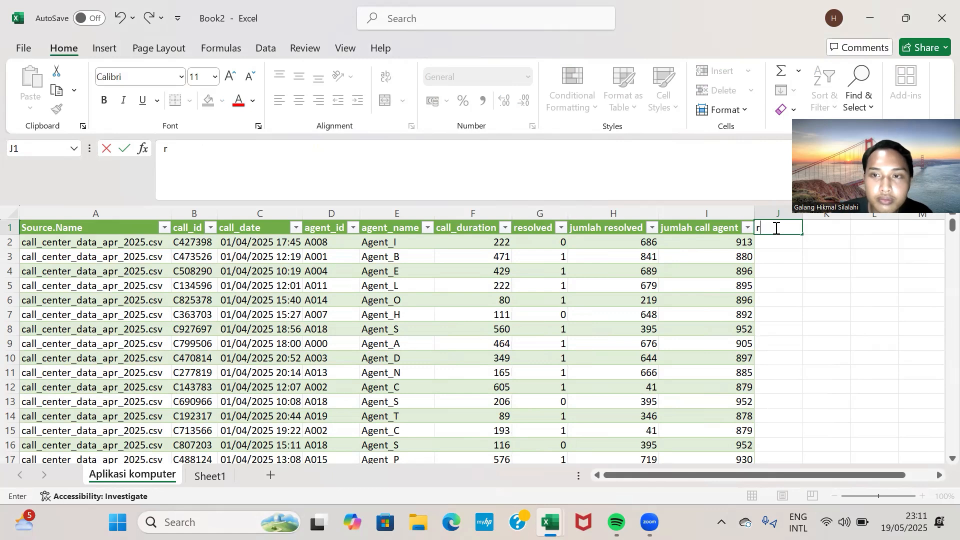
type("asio")
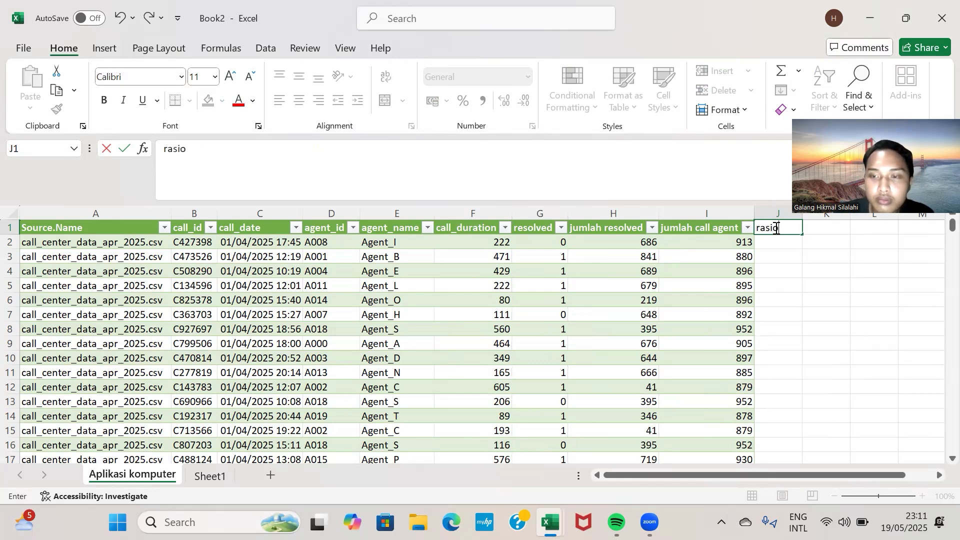
key("Return")
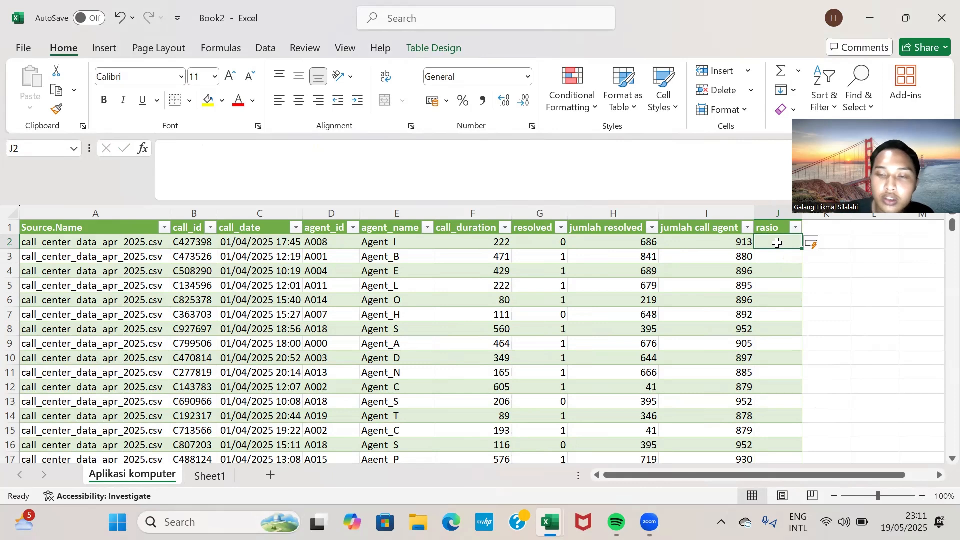
- Fill the "rasio" column from cell J2 with the formula =[@[jumlah resolved]]/[@[jumlah call agent]]
type("=")
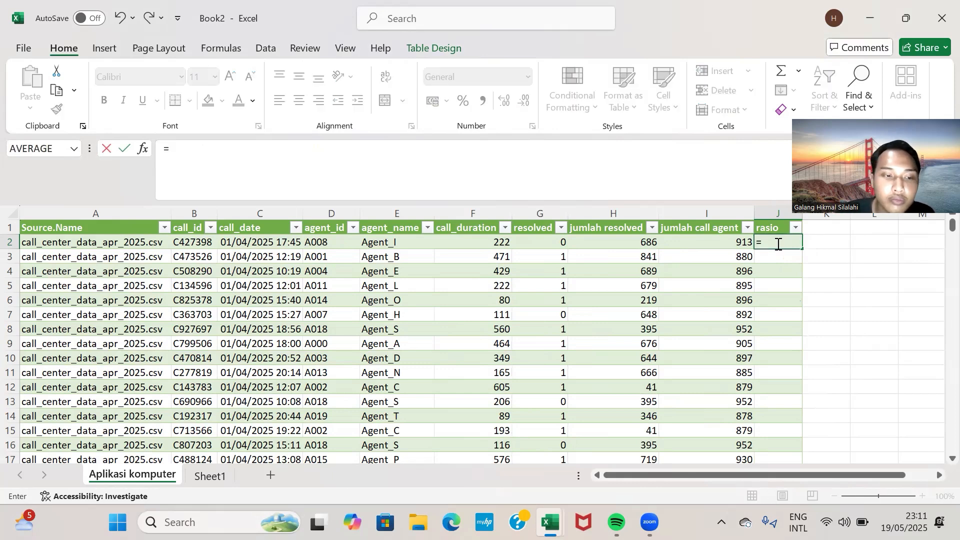
left_click(625, 244)
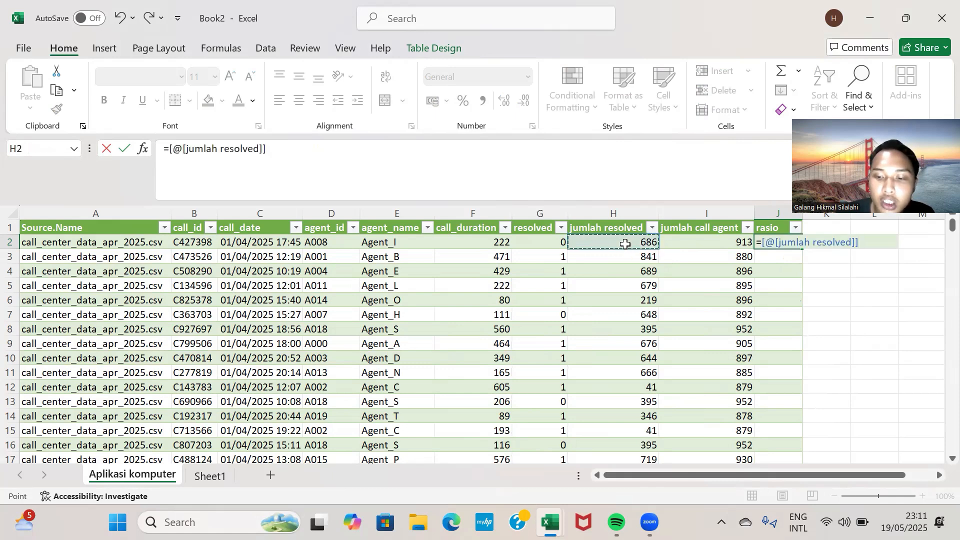
type("/")
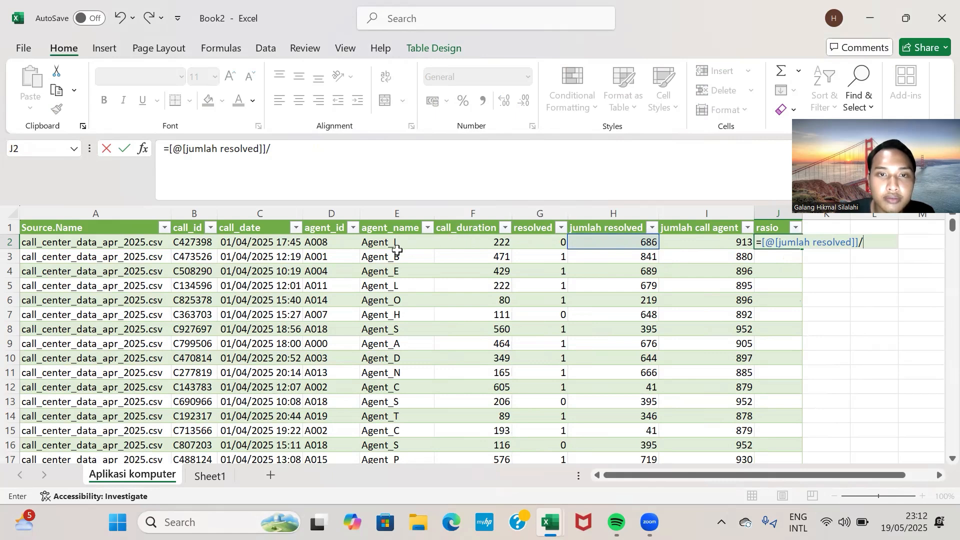
left_click(696, 245)
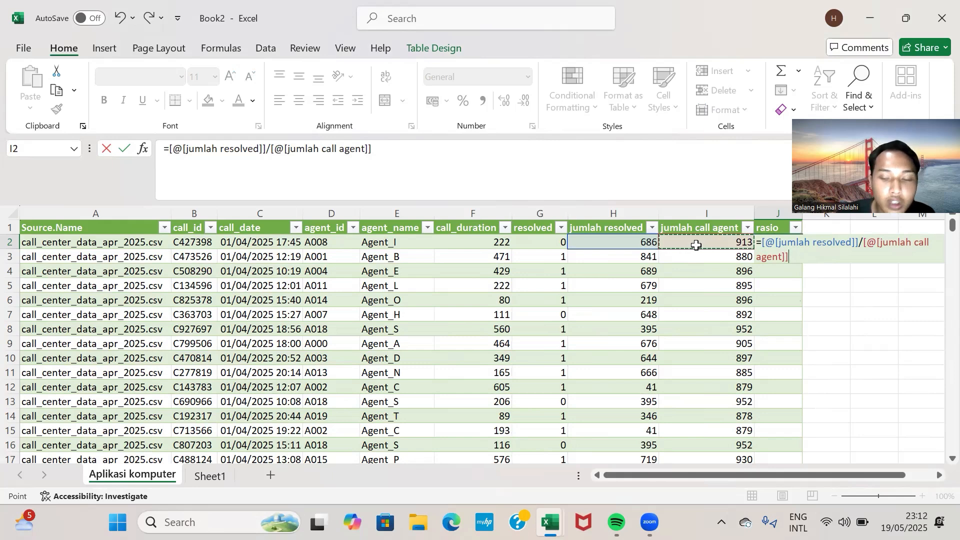
key("Return")
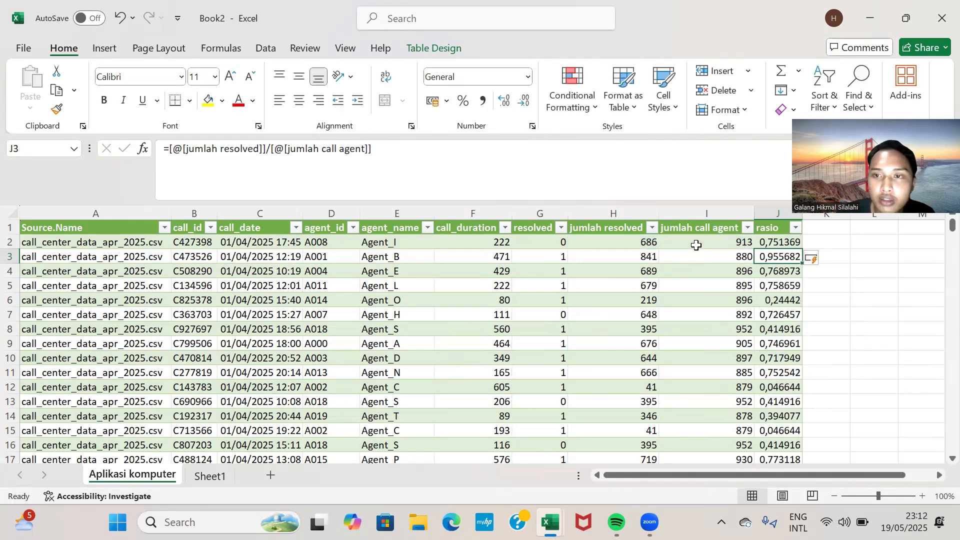
left_click(795, 229)
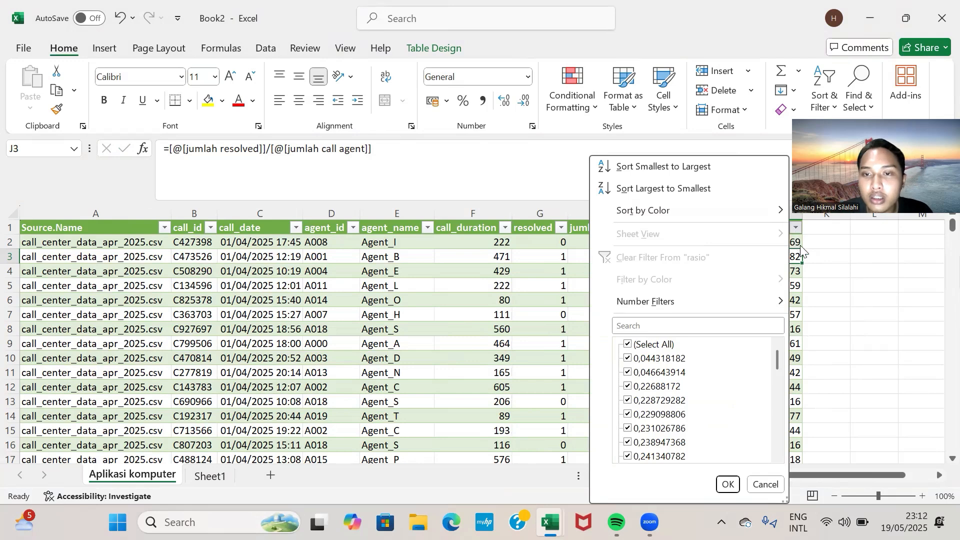
key("Escape")
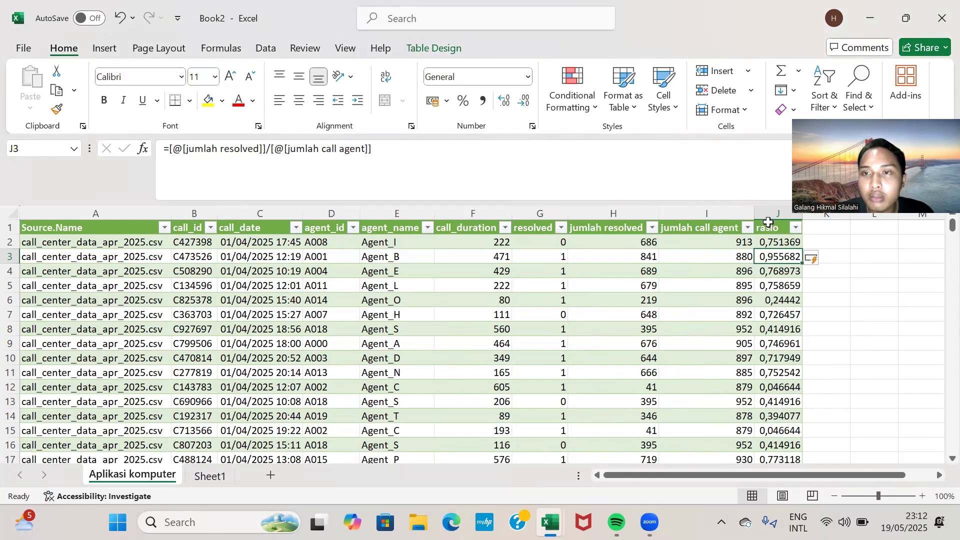
left_click(768, 222)
key("ctrl+a")
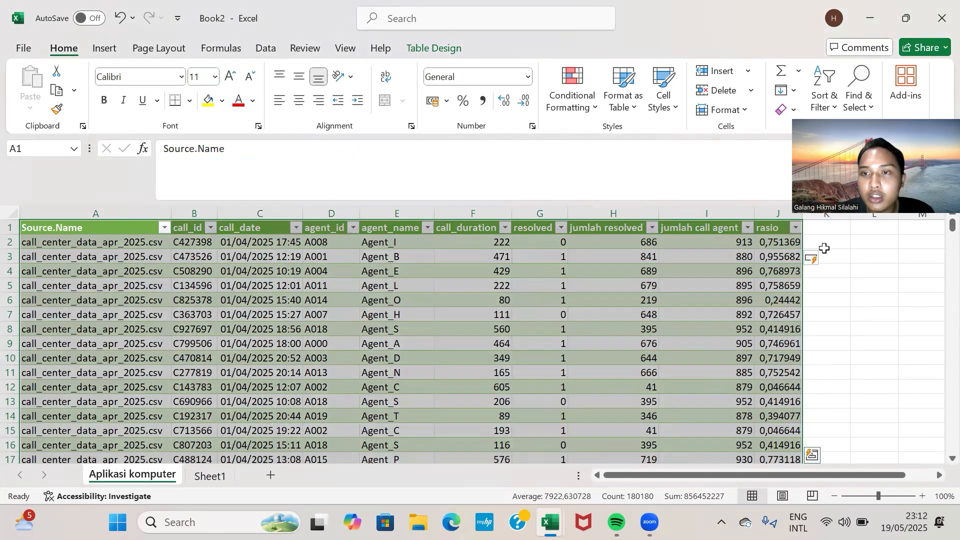
left_click(820, 242)
- Format the whole "rasio" column as percentages and check the values further down
left_click(779, 212)
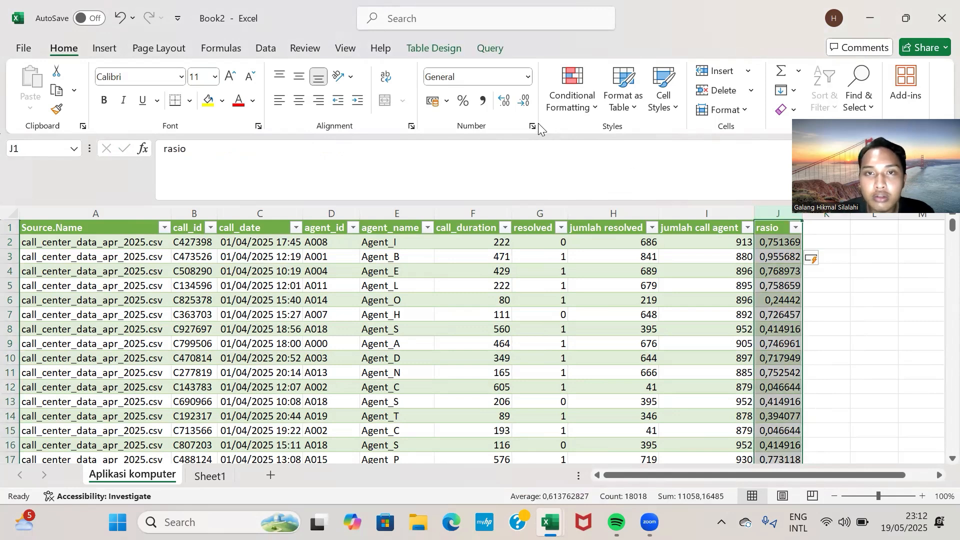
left_click(464, 102)
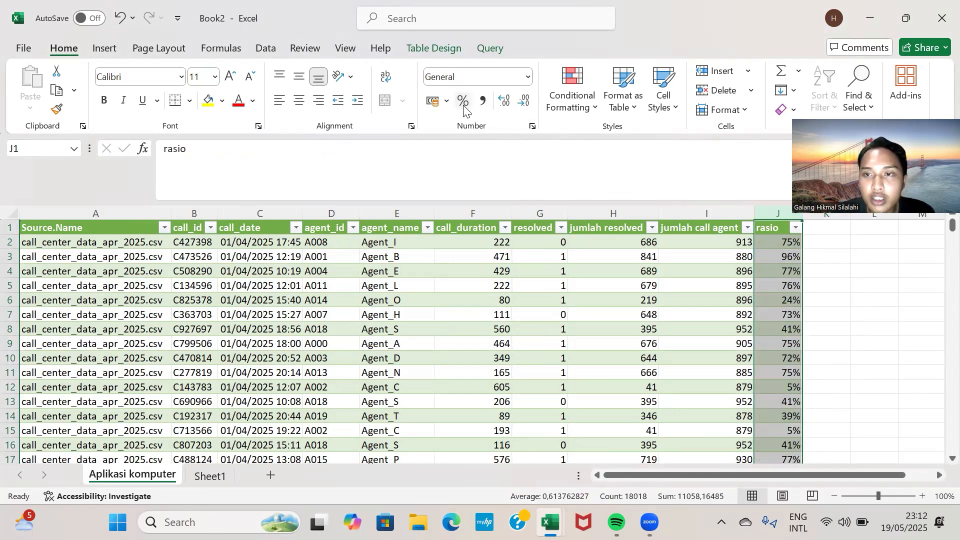
scroll(842, 325, "down", 2)
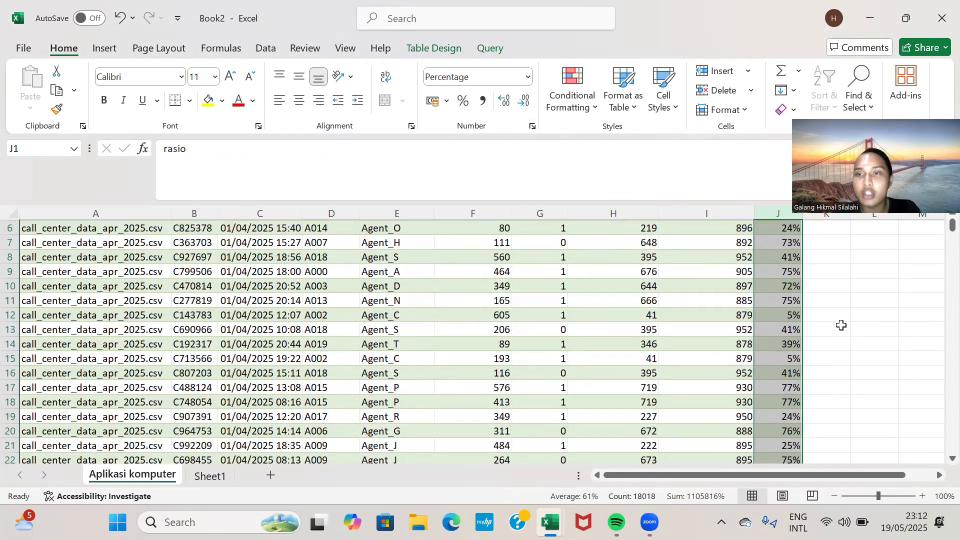
- Look over the percentages further down the "rasio" column and return to the start of the table
scroll(841, 325, "up", 2)
scroll(841, 325, "down", 7)
scroll(842, 325, "down", 20)
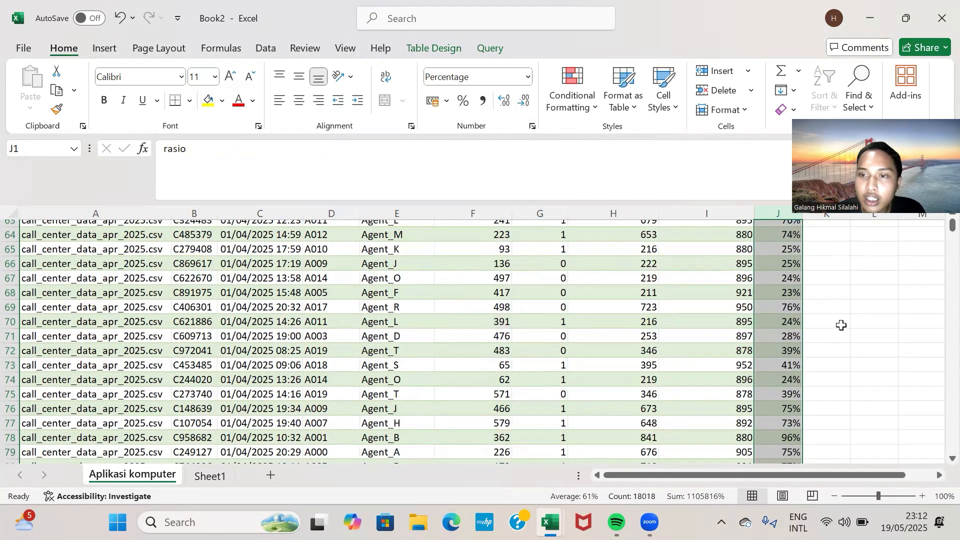
scroll(842, 325, "up", 20)
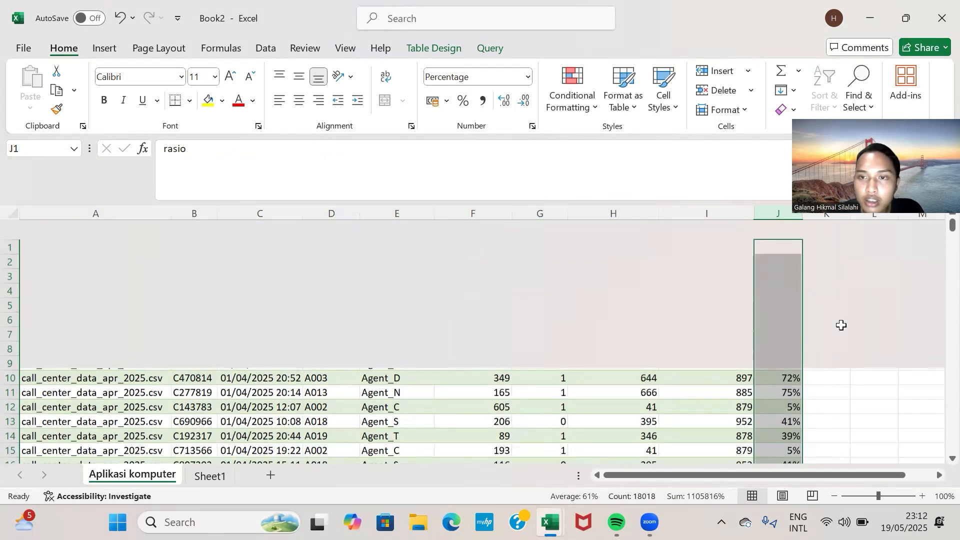
left_click(838, 367)
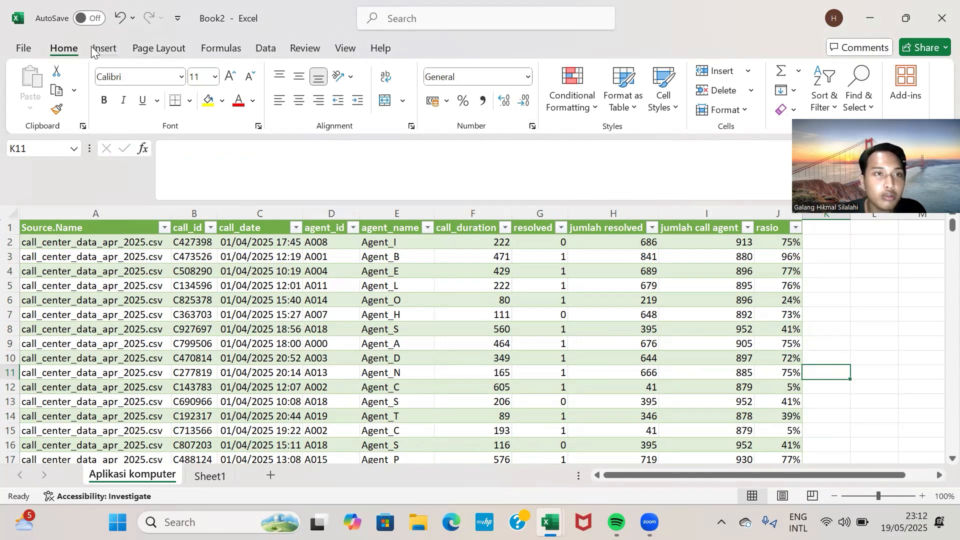
- Create a PivotTable from the whole Aplikasi_komputer table, placed on the existing worksheet at cell M6
left_click(188, 253)
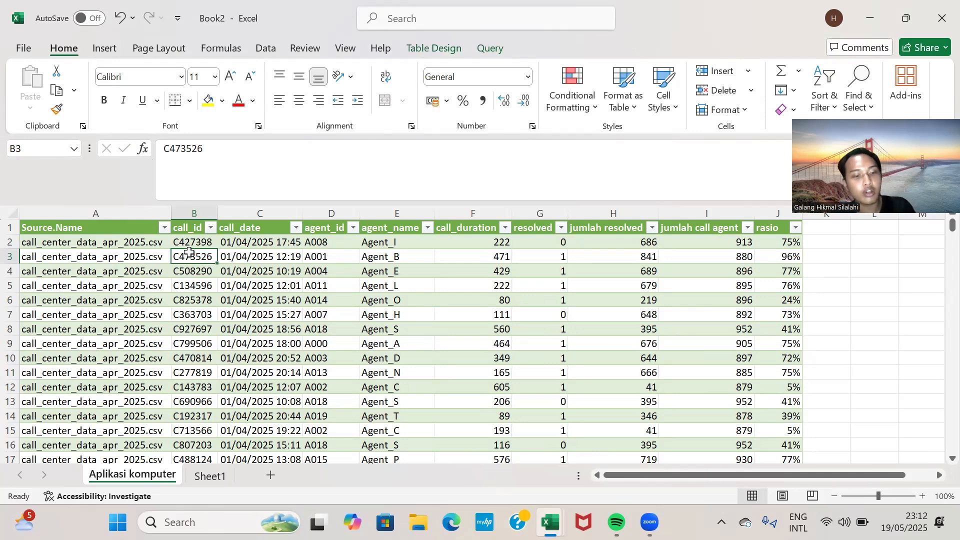
key("ctrl+a")
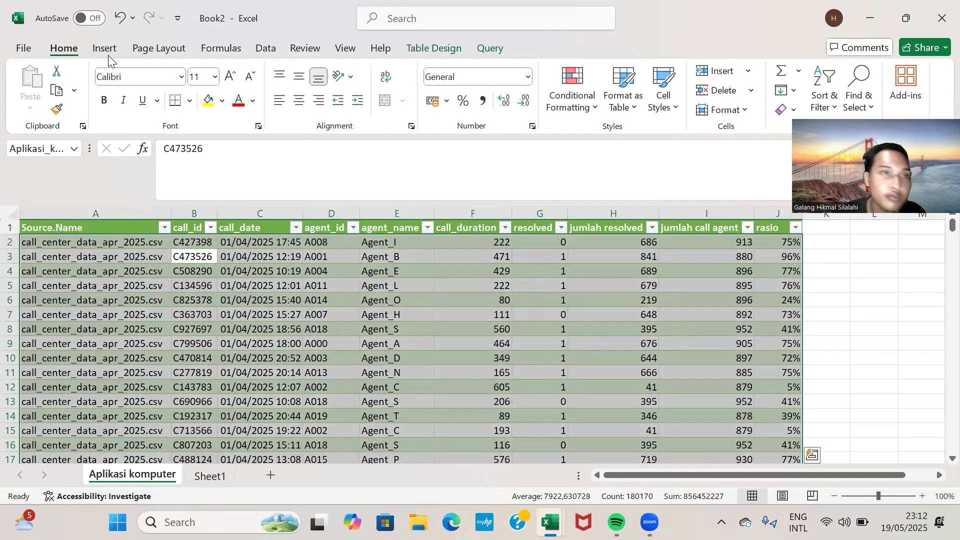
left_click(105, 50)
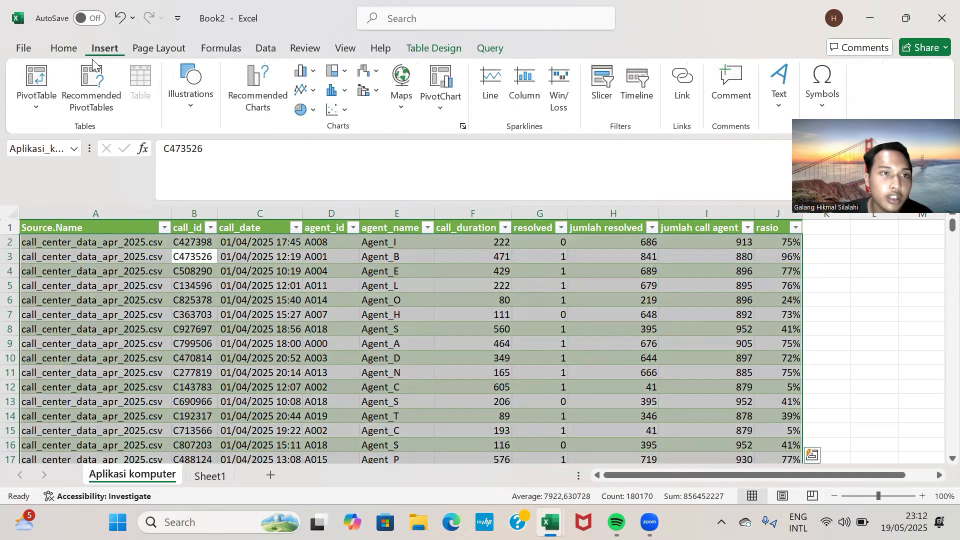
left_click(54, 73)
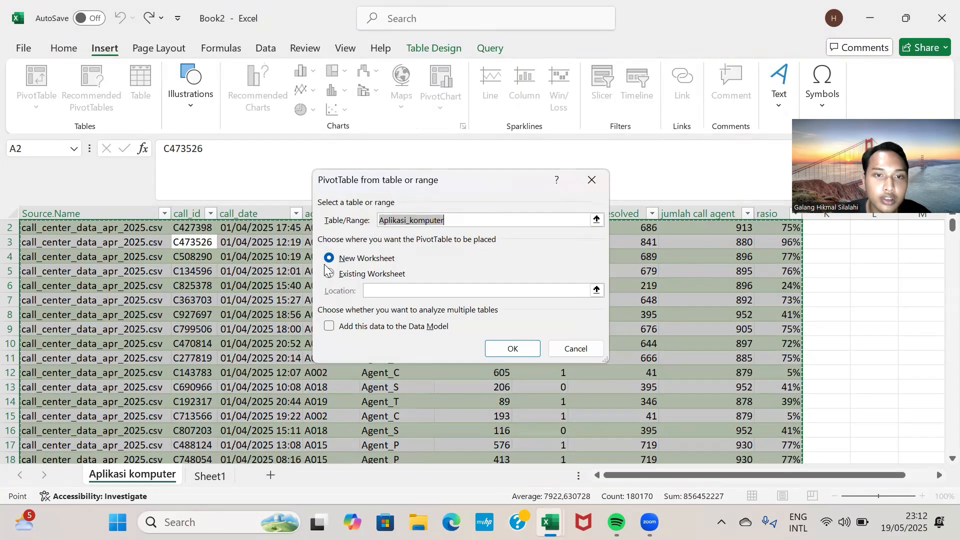
left_click(331, 274)
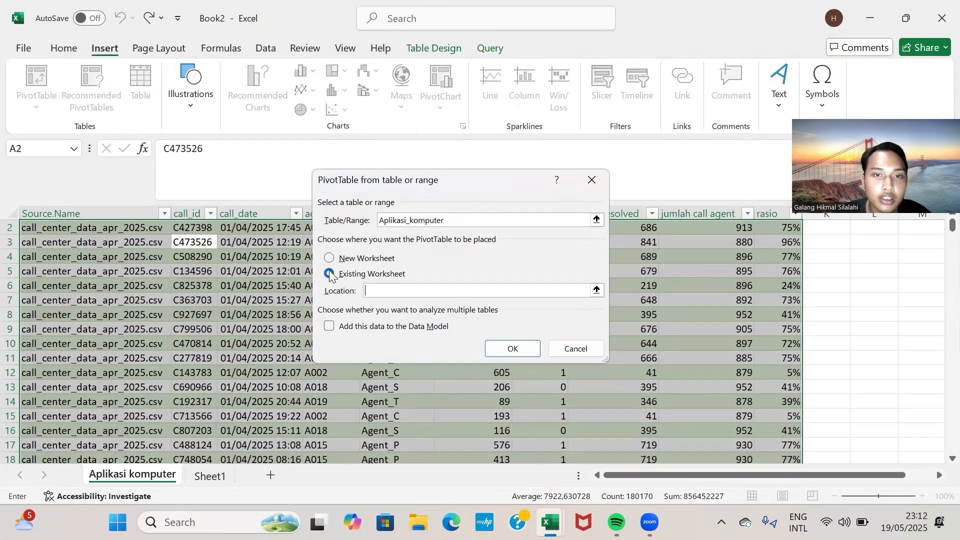
scroll(665, 303, "right", 5)
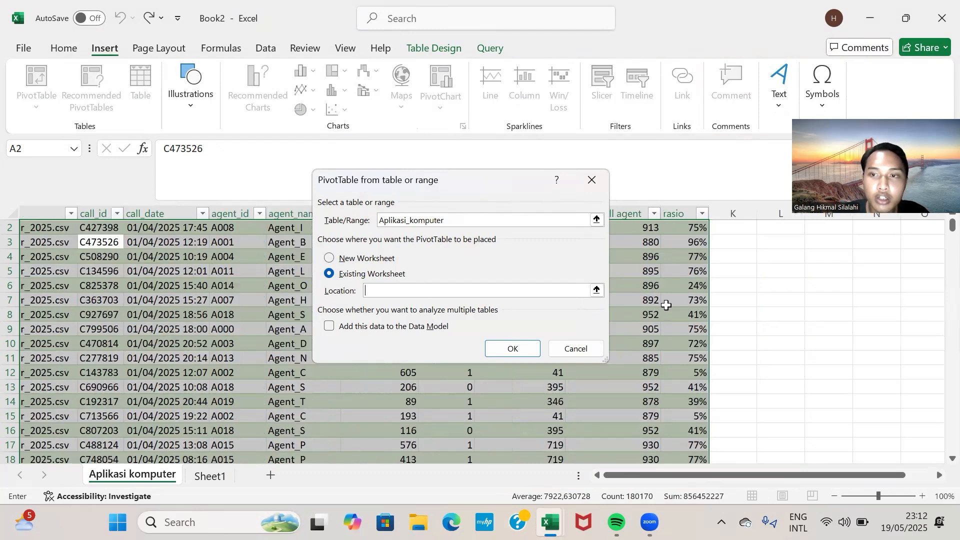
left_click(642, 290)
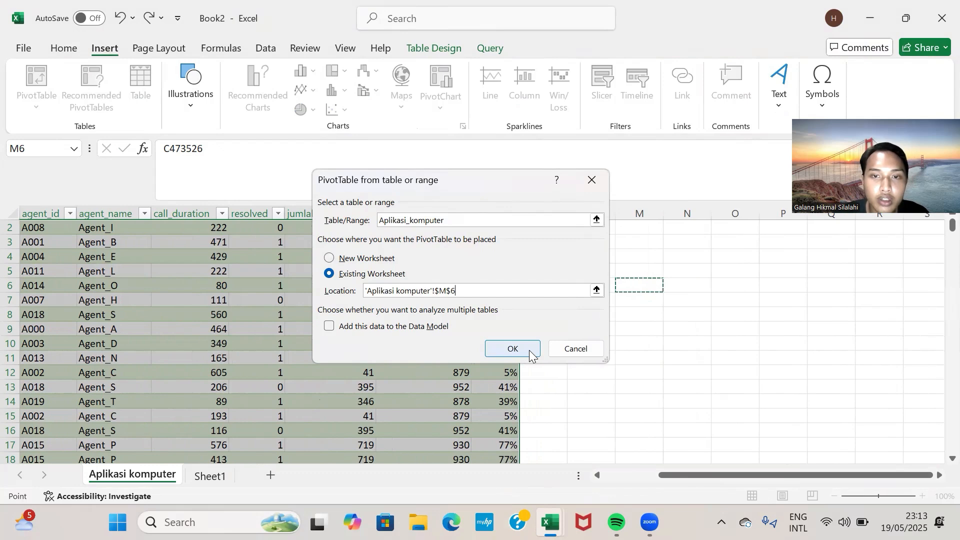
left_click(530, 354)
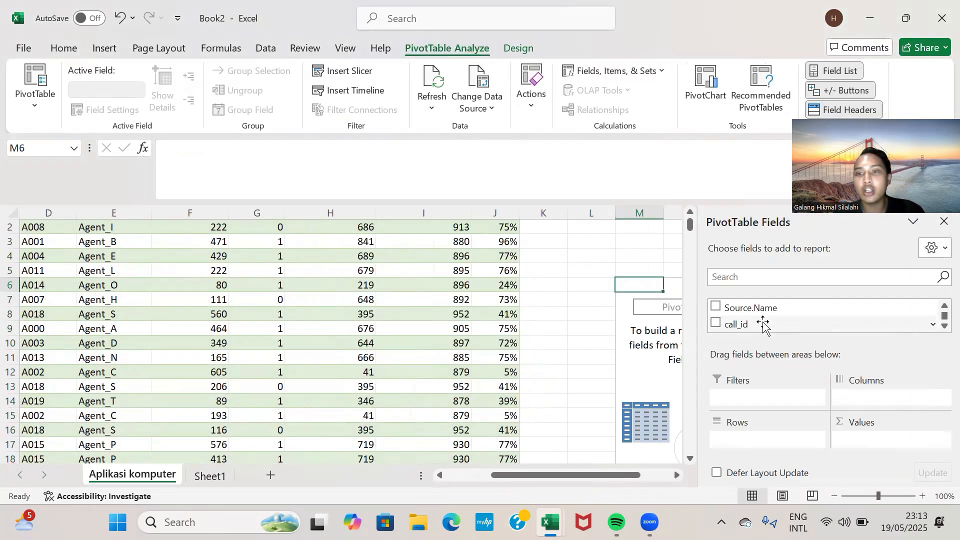
- Add the "rasio" field to the PivotTable as its values
left_click(590, 315)
left_click(673, 329)
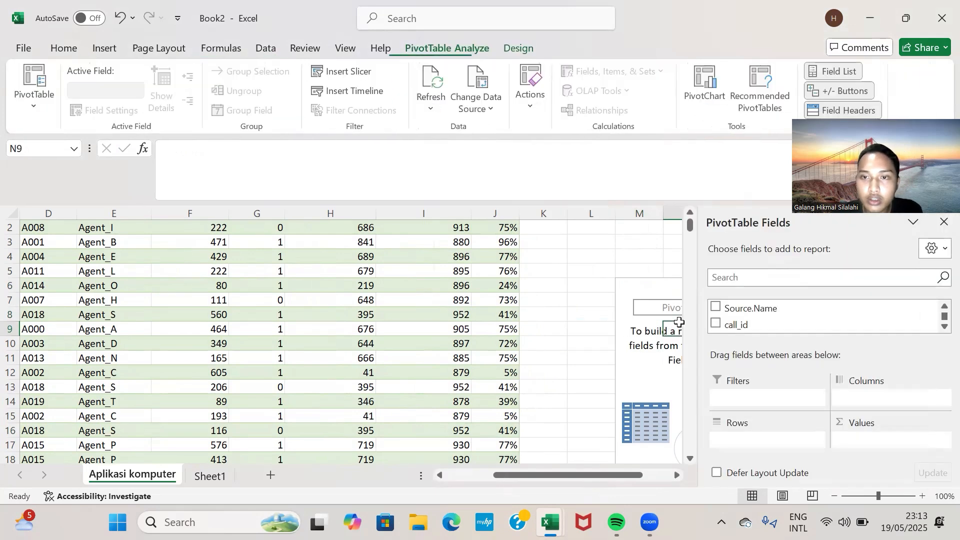
scroll(788, 313, "down", 5)
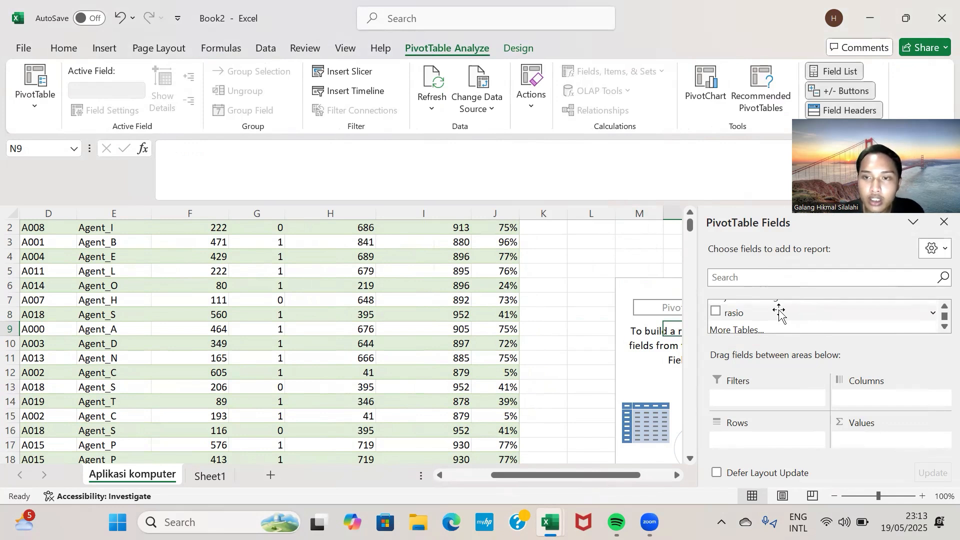
left_click_drag(780, 313, 856, 447)
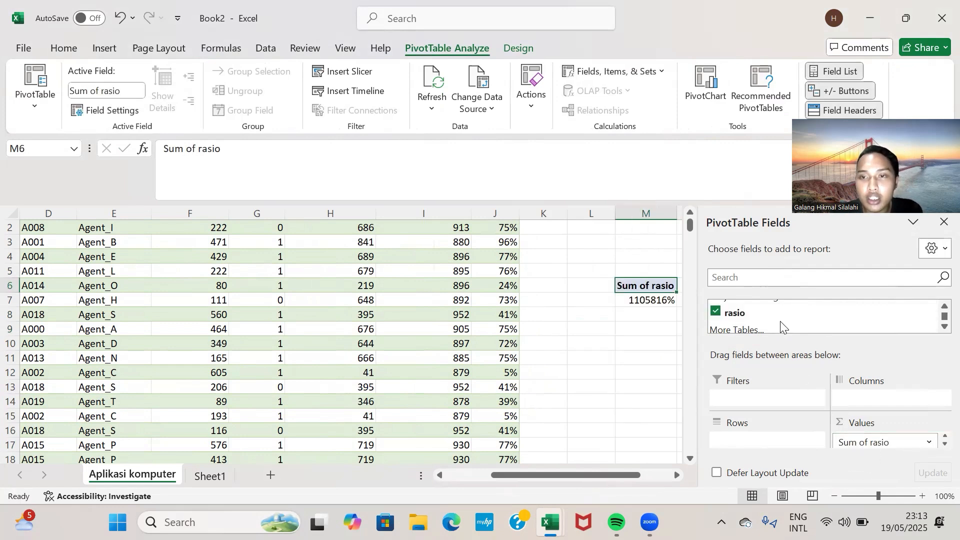
- Add the "agent_name" field to the PivotTable as its rows
scroll(780, 327, "up", 5)
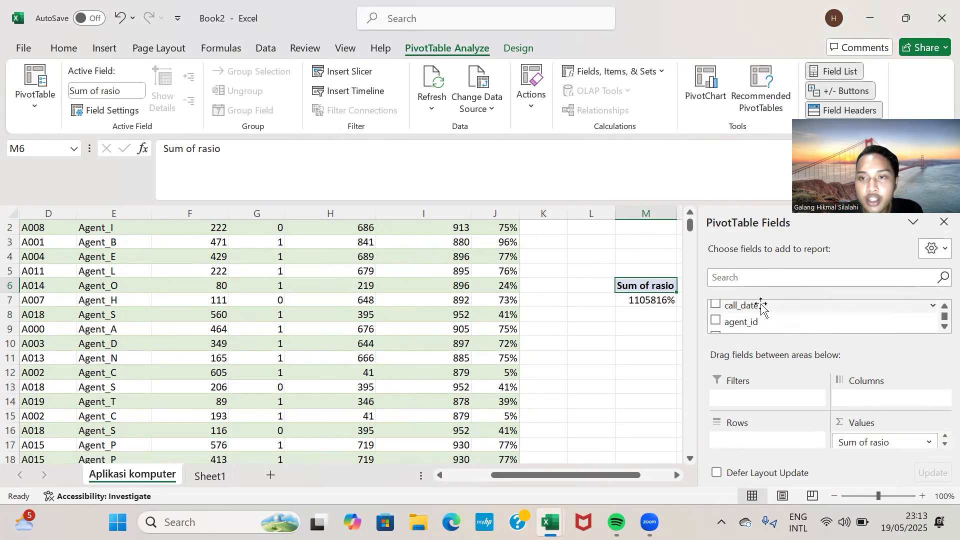
scroll(761, 306, "up", 2)
scroll(761, 321, "down", 2)
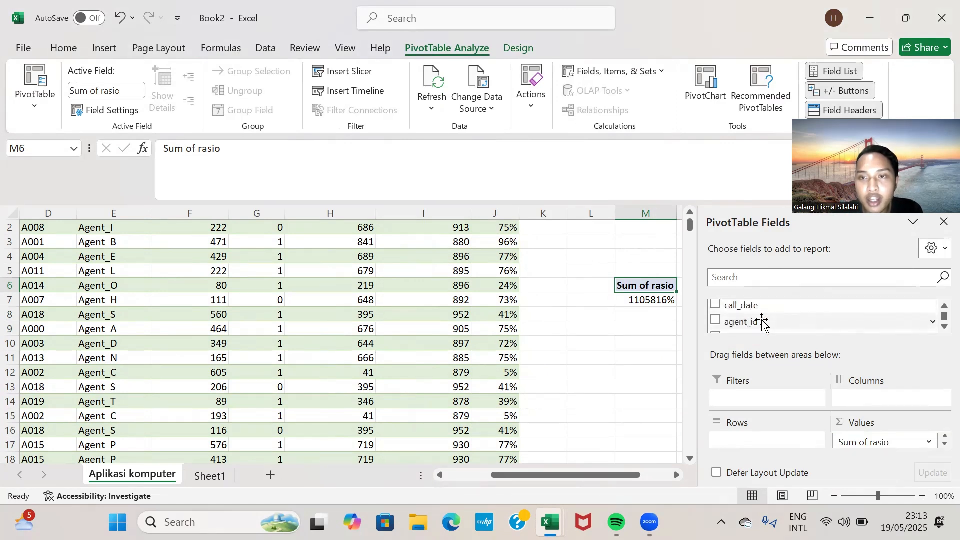
scroll(762, 320, "down", 3)
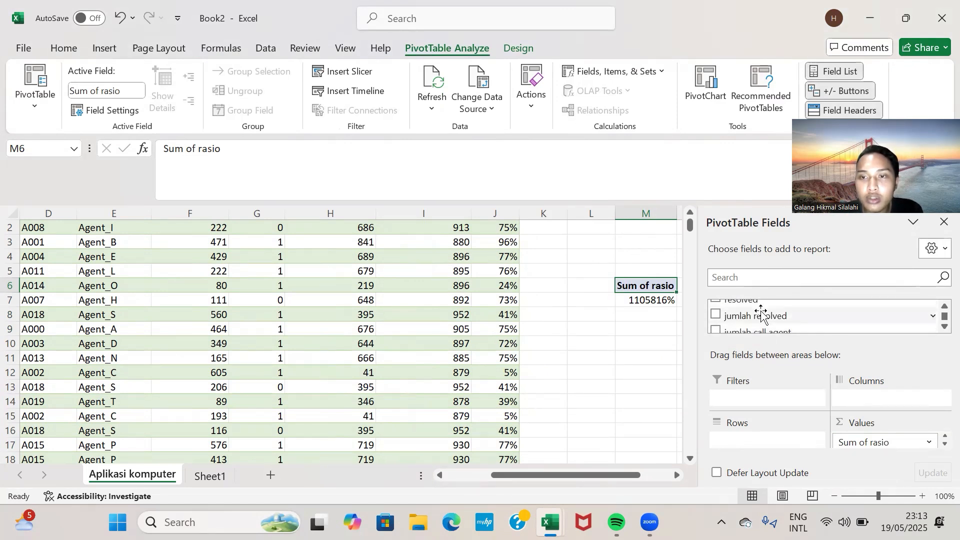
scroll(762, 313, "down", 2)
scroll(761, 313, "up", 5)
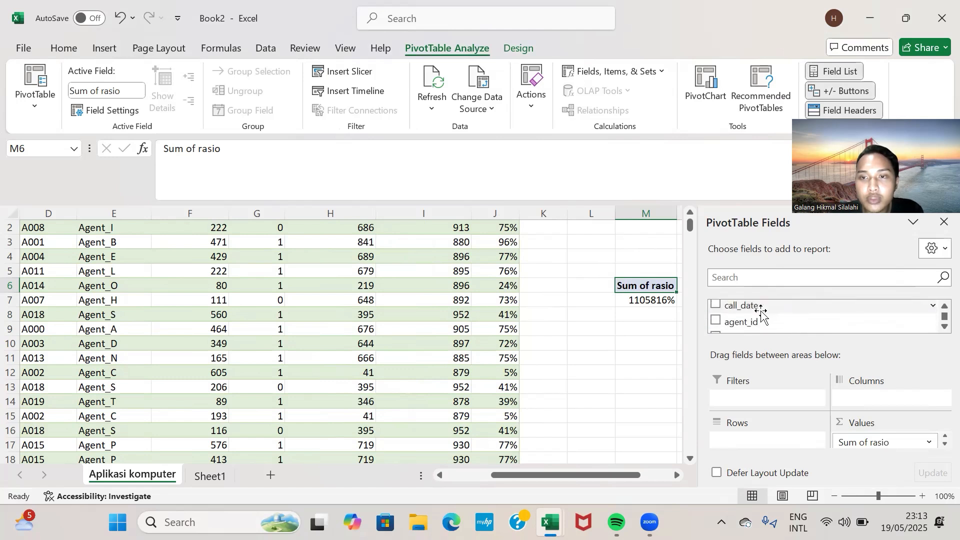
scroll(762, 317, "down", 2)
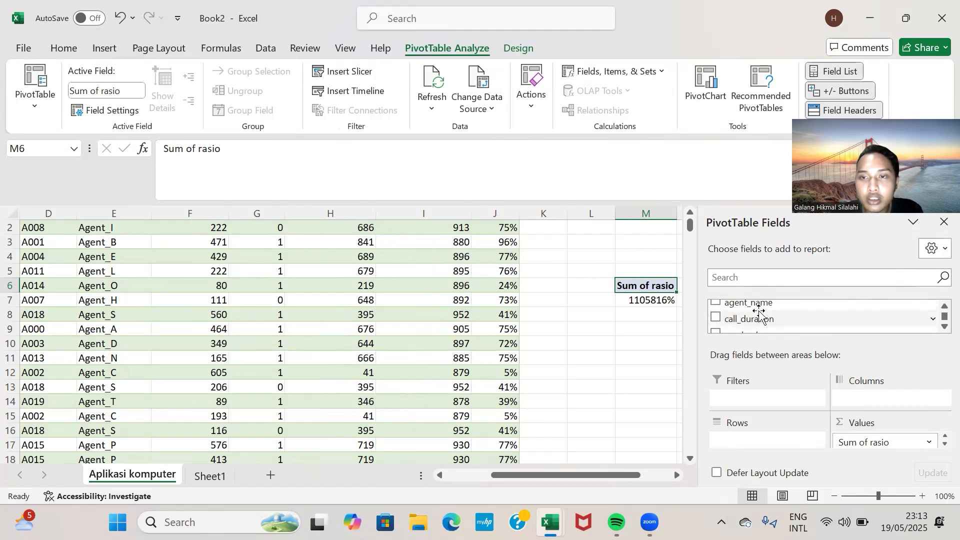
left_click_drag(758, 302, 755, 463)
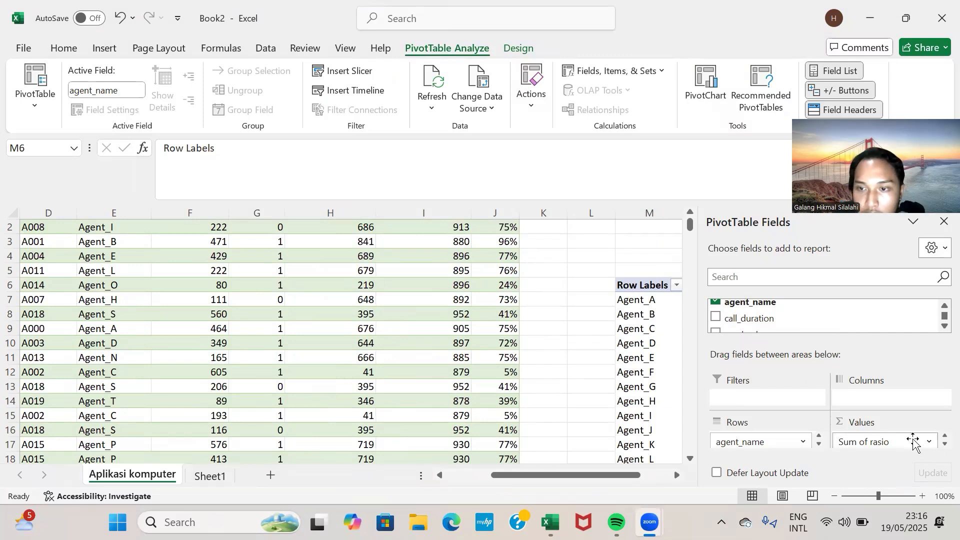
- Summarize the PivotTable's "rasio" value field by Average instead of Sum
left_click(915, 440)
left_click(924, 440)
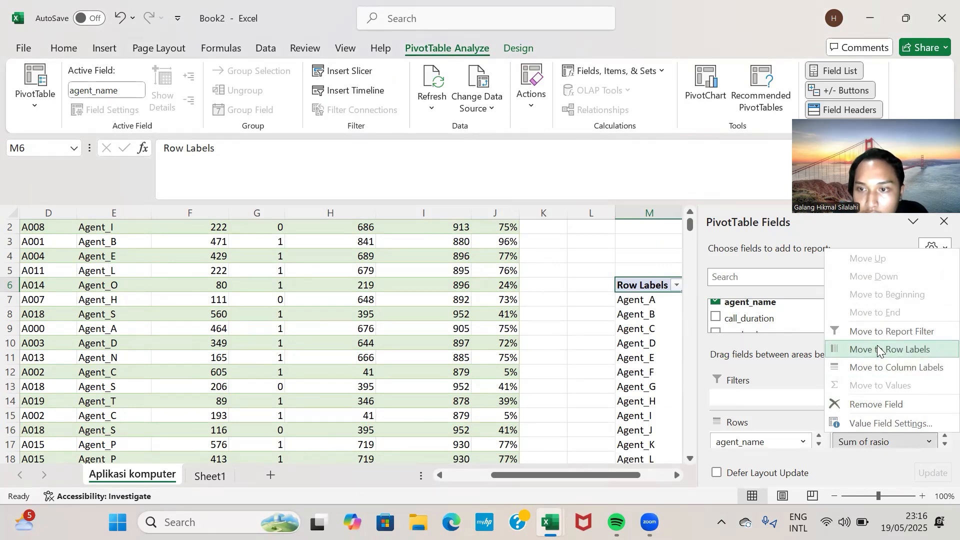
left_click(866, 417)
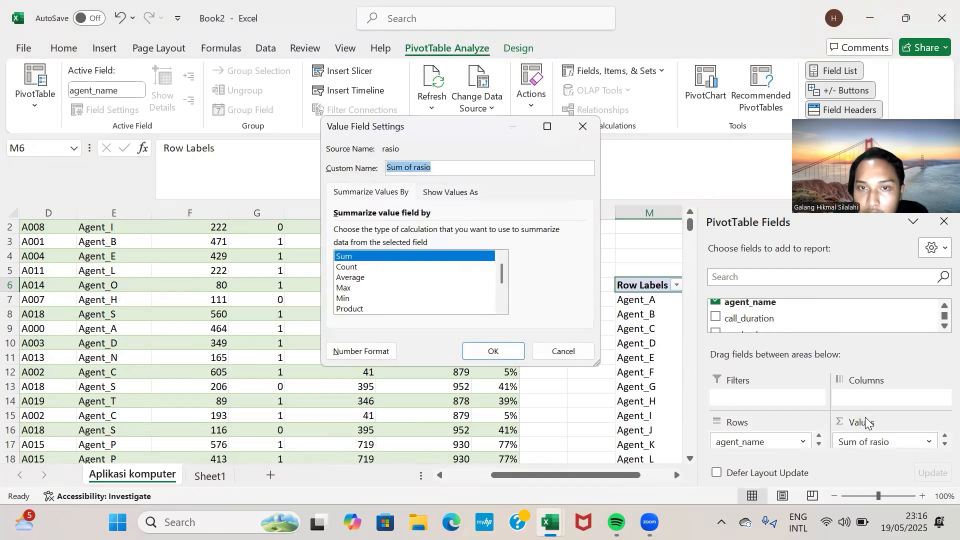
left_click(334, 279)
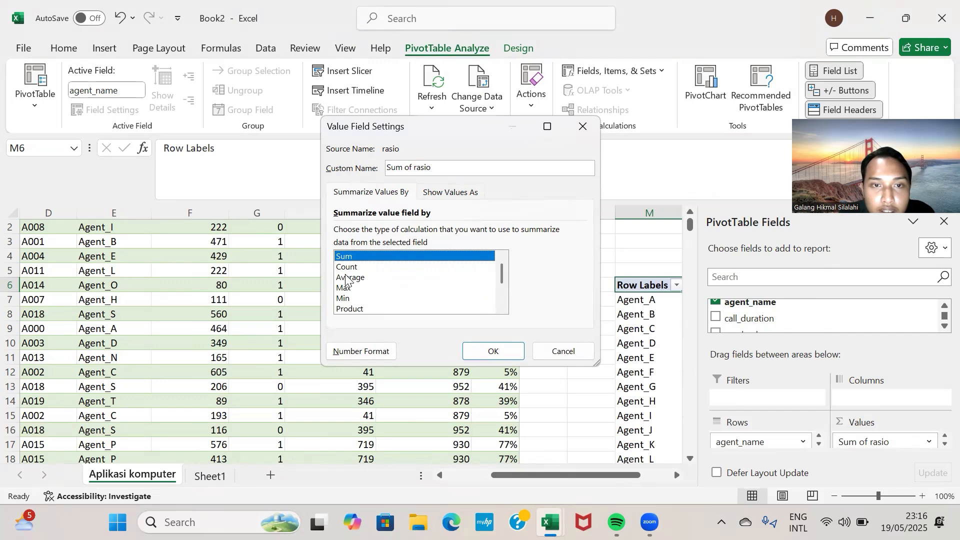
left_click(346, 278)
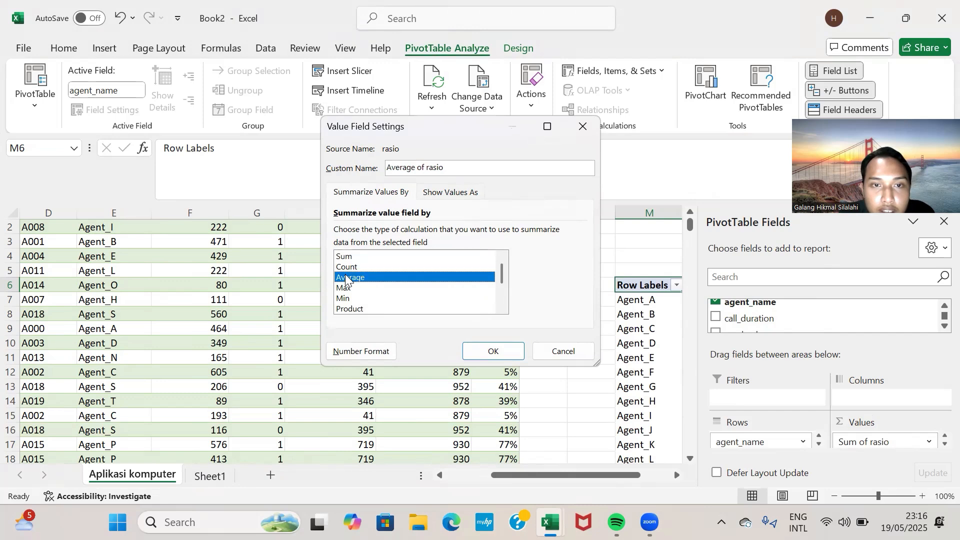
left_click(478, 345)
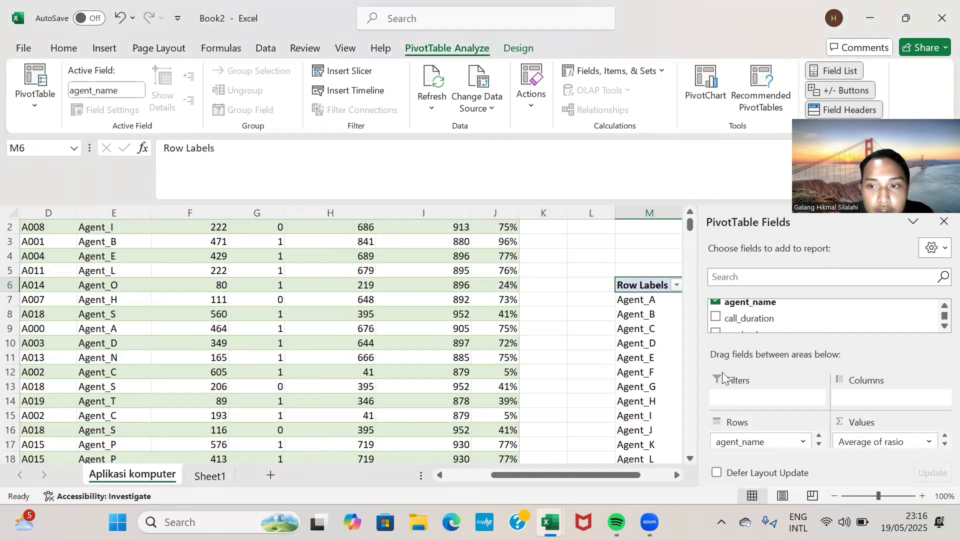
- Close the PivotTable field list and compare the average ratio of every agent down to the grand total
scroll(610, 353, "right", 3)
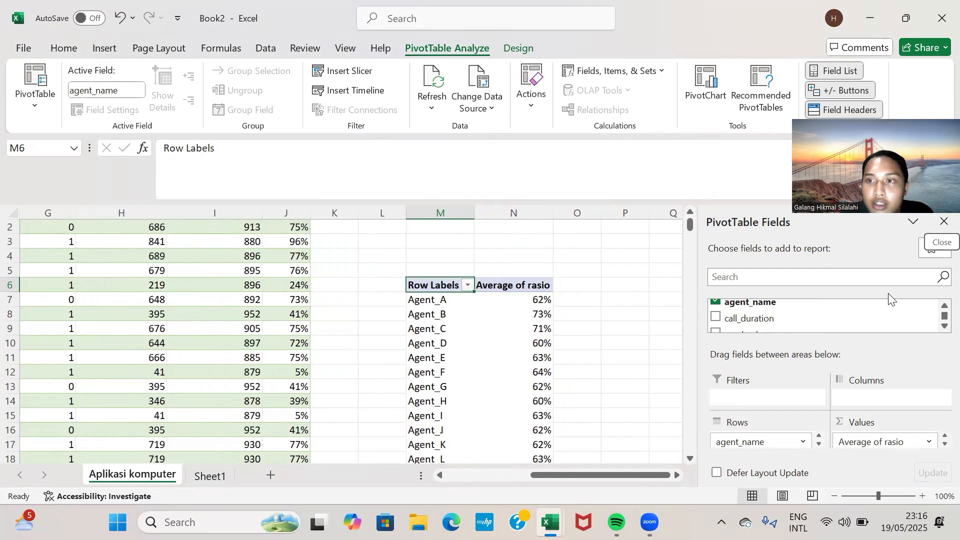
left_click(943, 221)
scroll(767, 280, "down", 3)
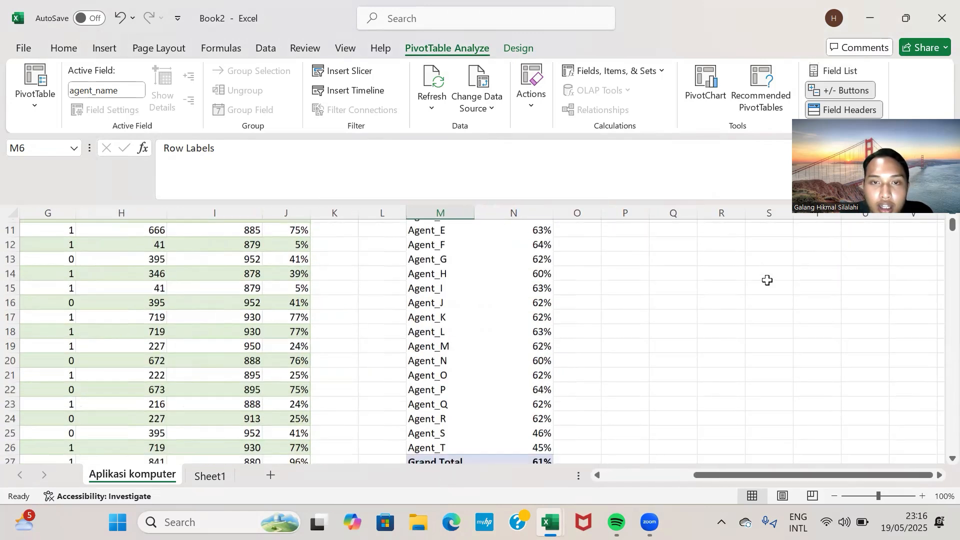
scroll(768, 280, "down", 1)
scroll(768, 280, "up", 4)
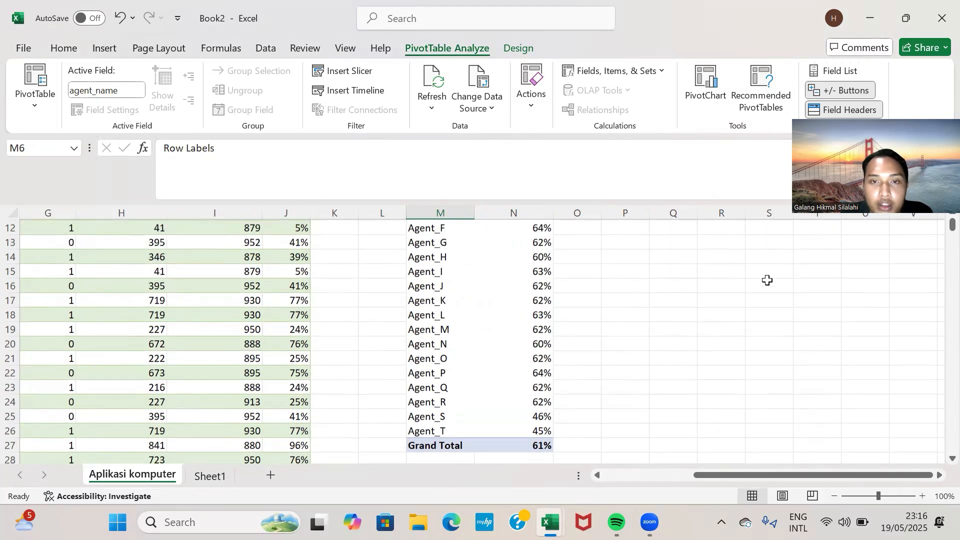
scroll(767, 281, "up", 1)
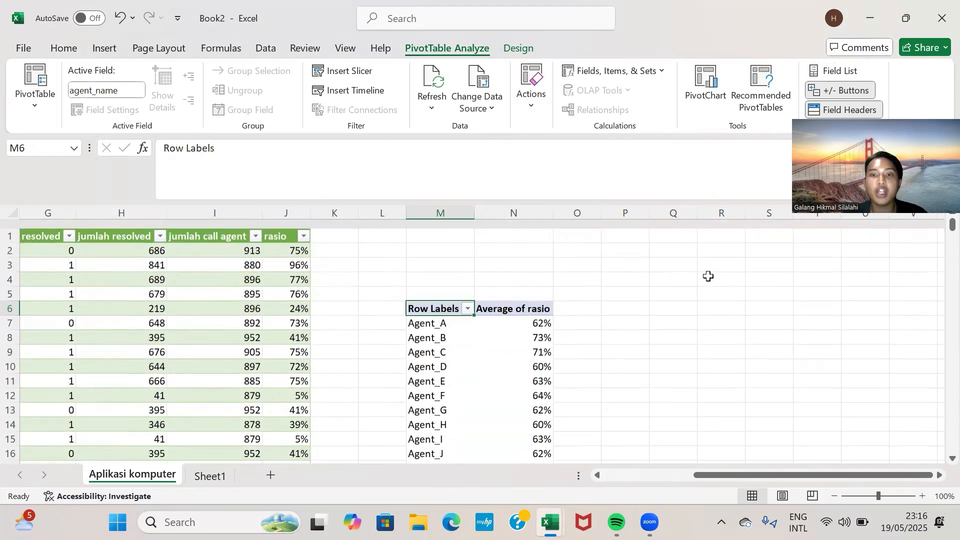
scroll(683, 281, "down", 4)
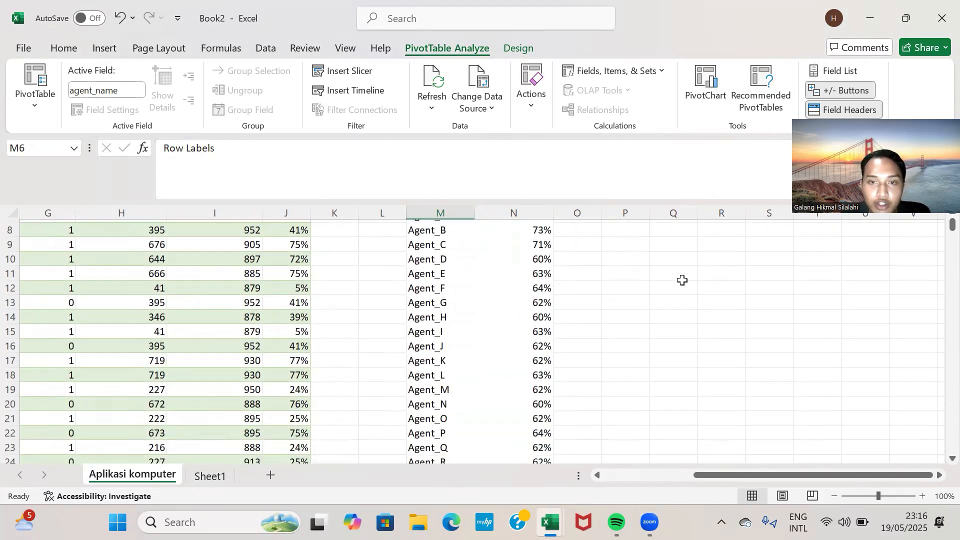
scroll(621, 307, "up", 3)
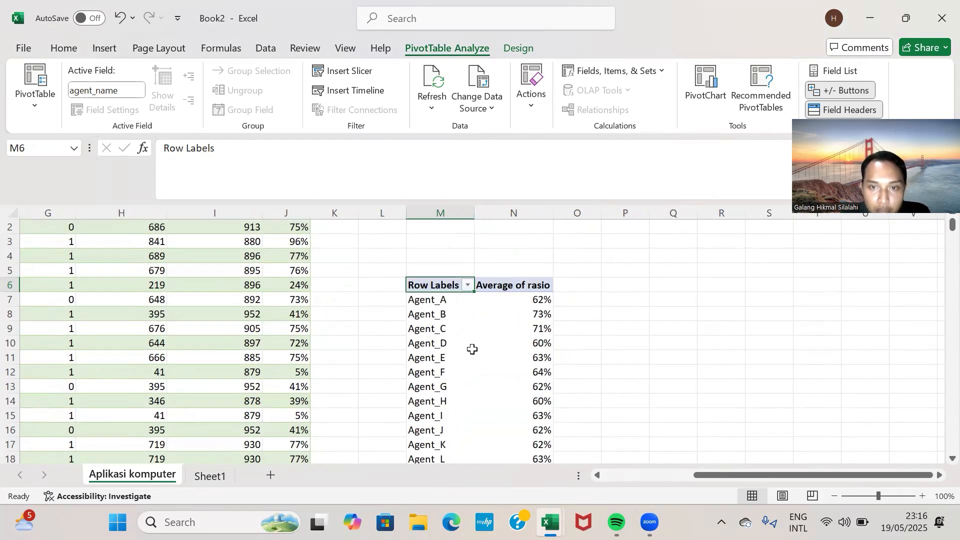
scroll(473, 349, "down", 1)
scroll(473, 349, "down", 3)
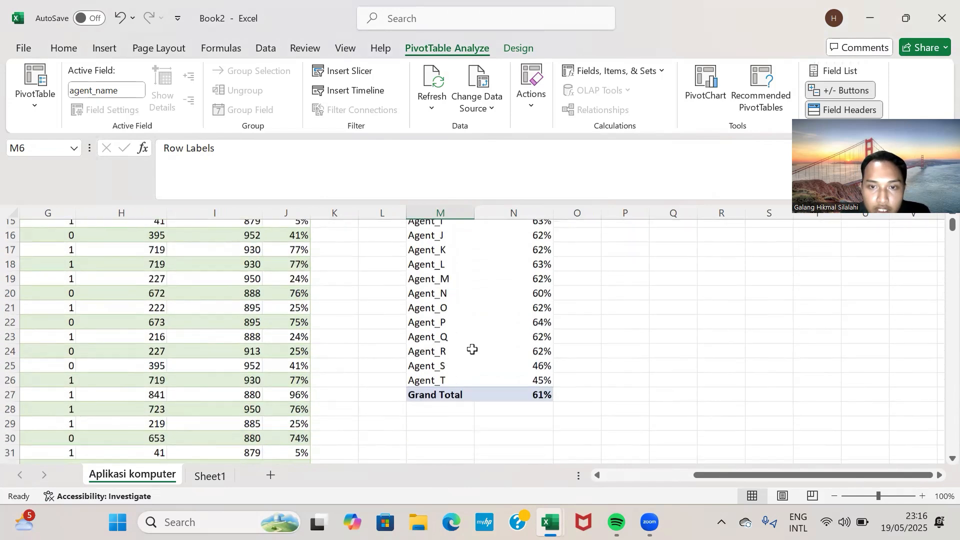
scroll(471, 347, "up", 4)
- Color the text of the Agent_B row in the PivotTable red
left_click(450, 330)
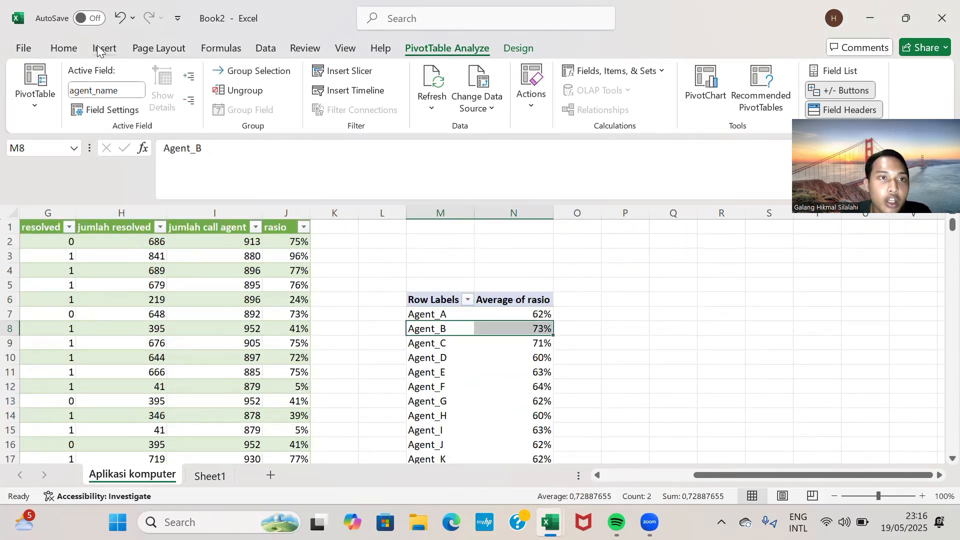
left_click(81, 44)
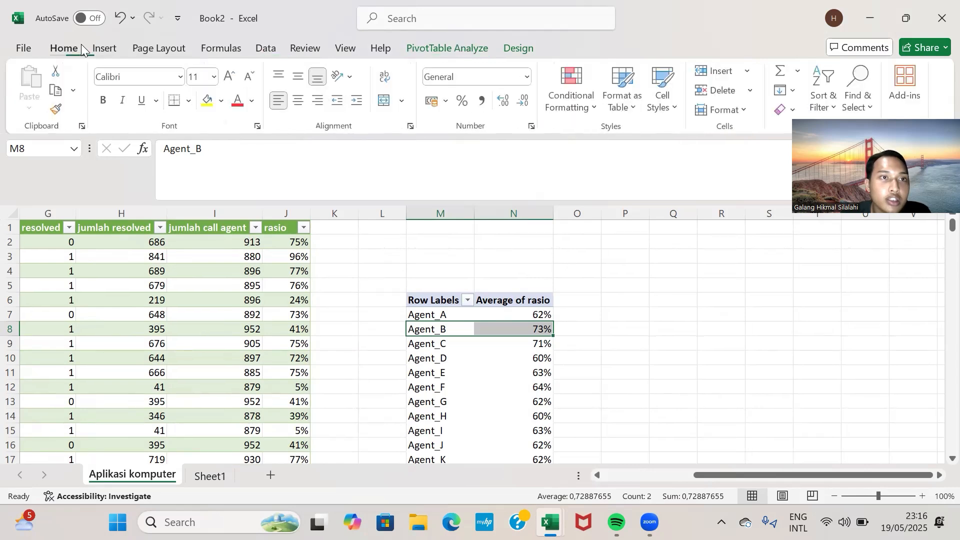
left_click(238, 102)
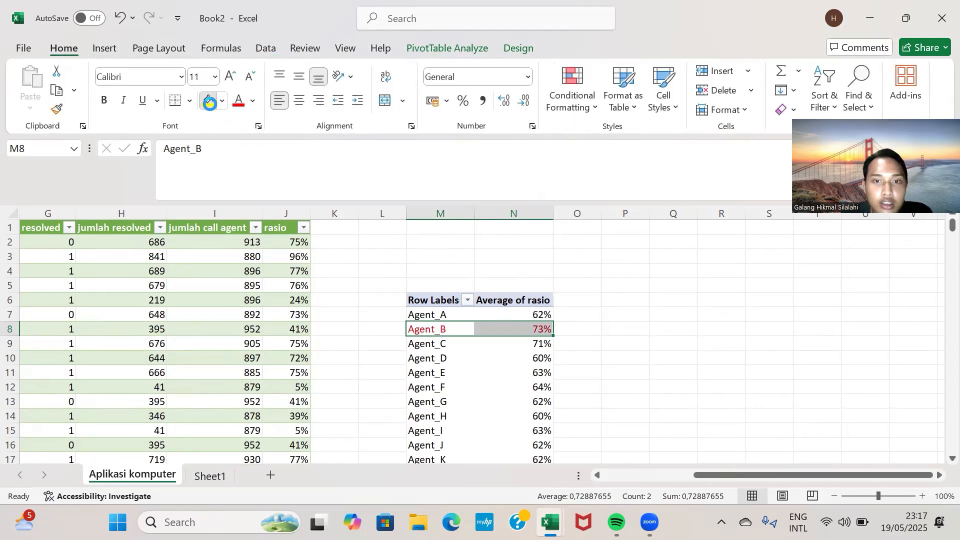
- Fill the Agent_B row of the PivotTable with yellow and the Agent_T row with red
left_click(209, 103)
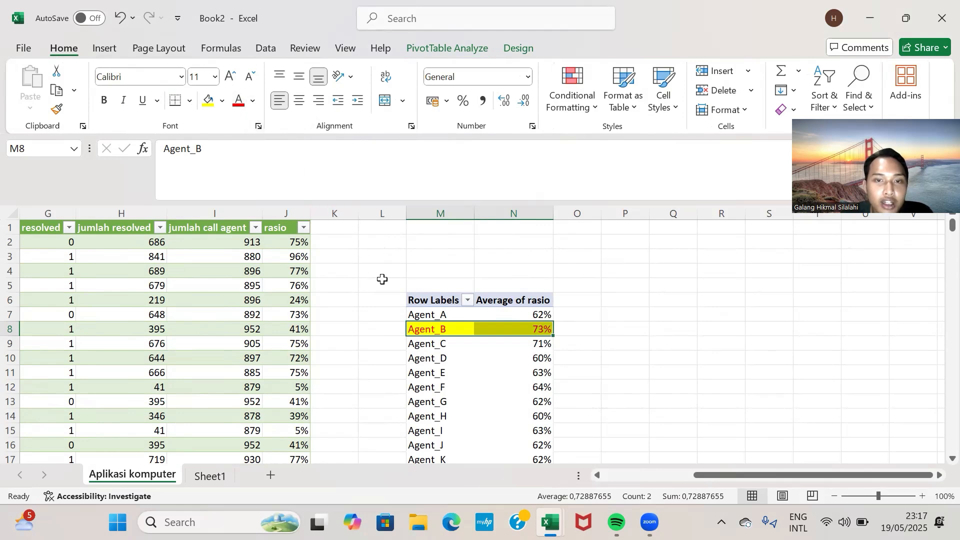
scroll(383, 280, "down", 5)
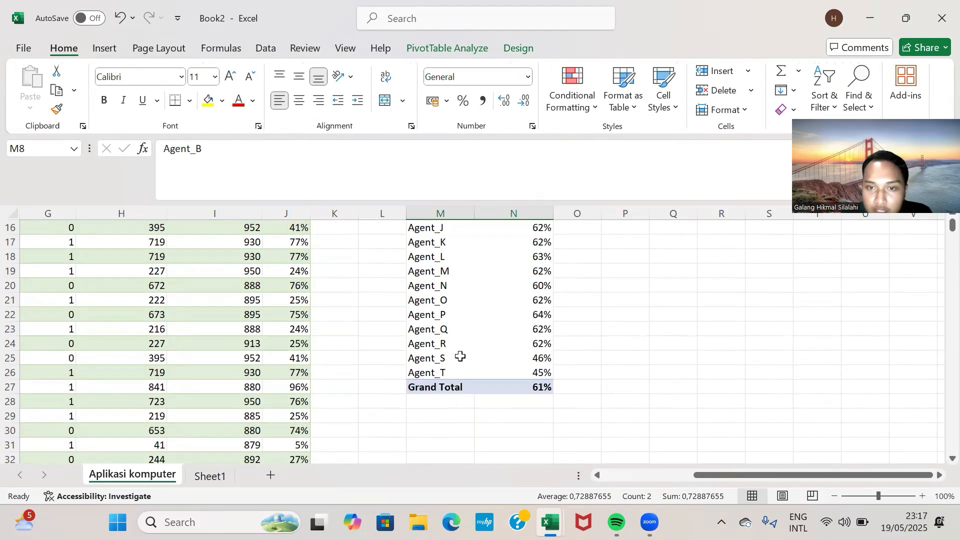
left_click(433, 373)
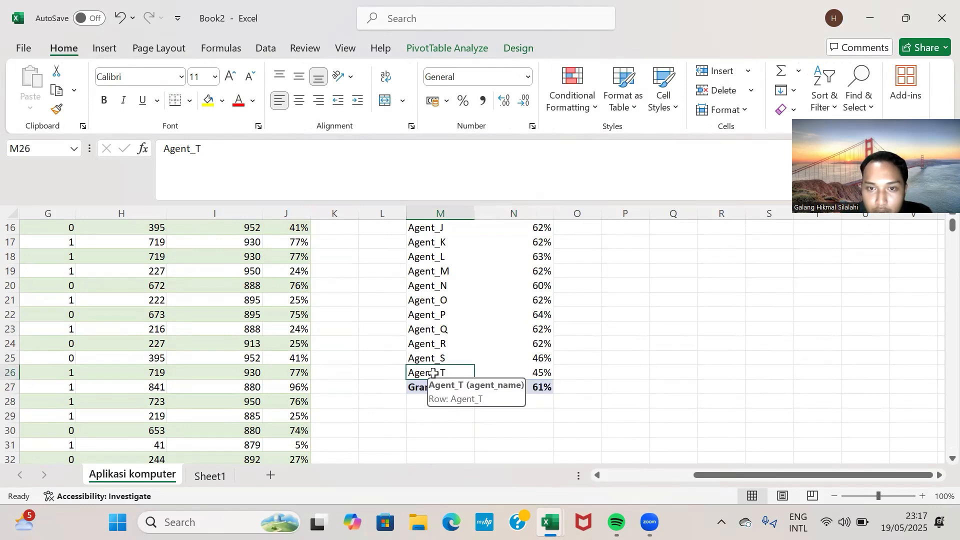
left_click_drag(466, 371, 497, 370)
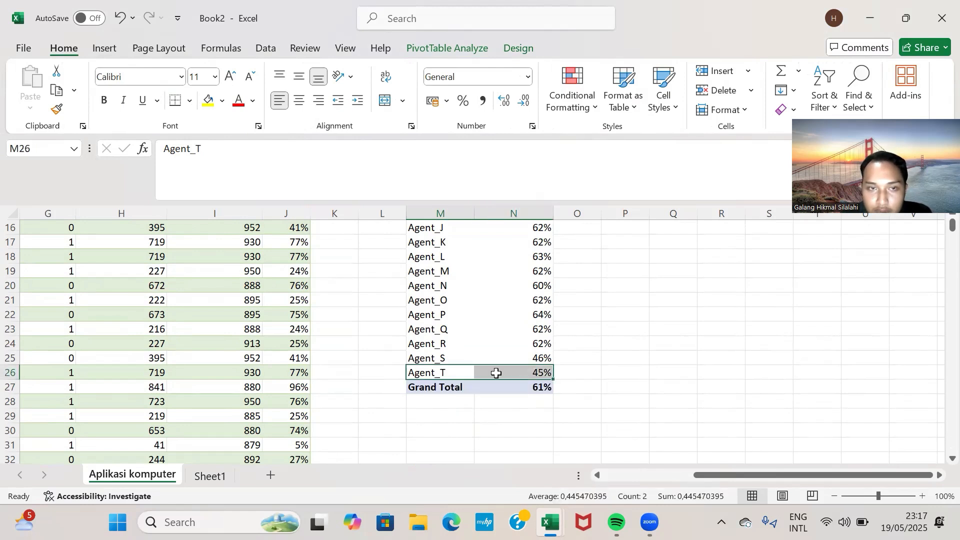
left_click(222, 102)
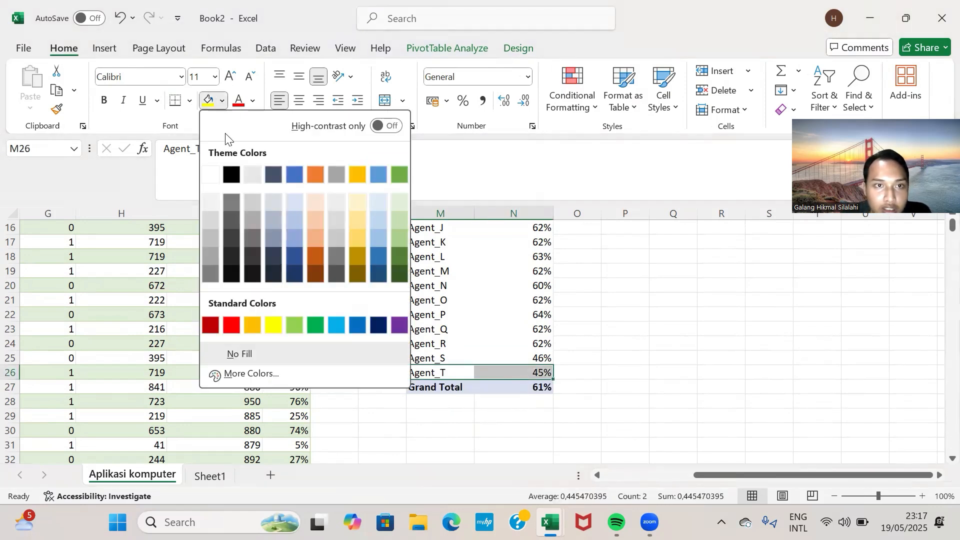
left_click(231, 323)
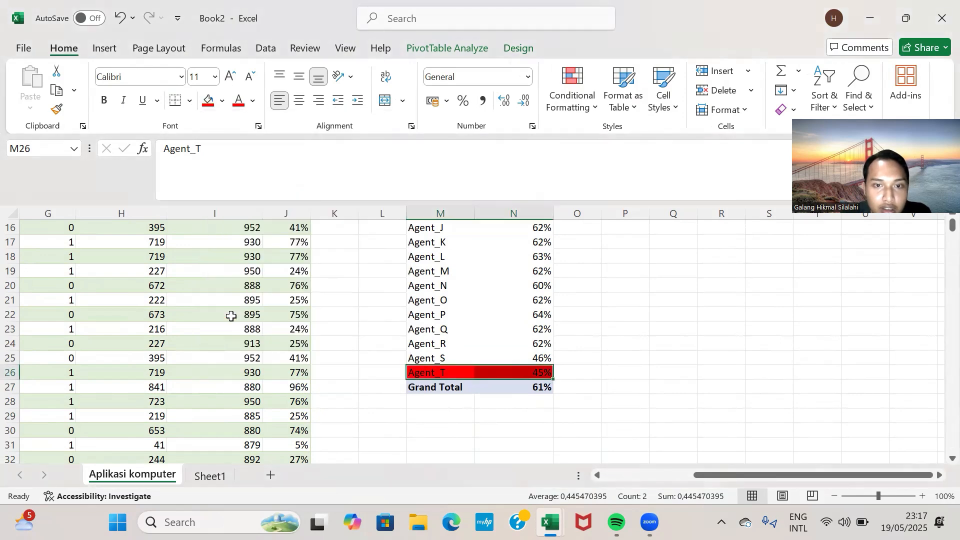
- Fill the Agent_S row of the PivotTable with the same red as the Agent_T row
left_click(425, 362)
left_click(222, 102)
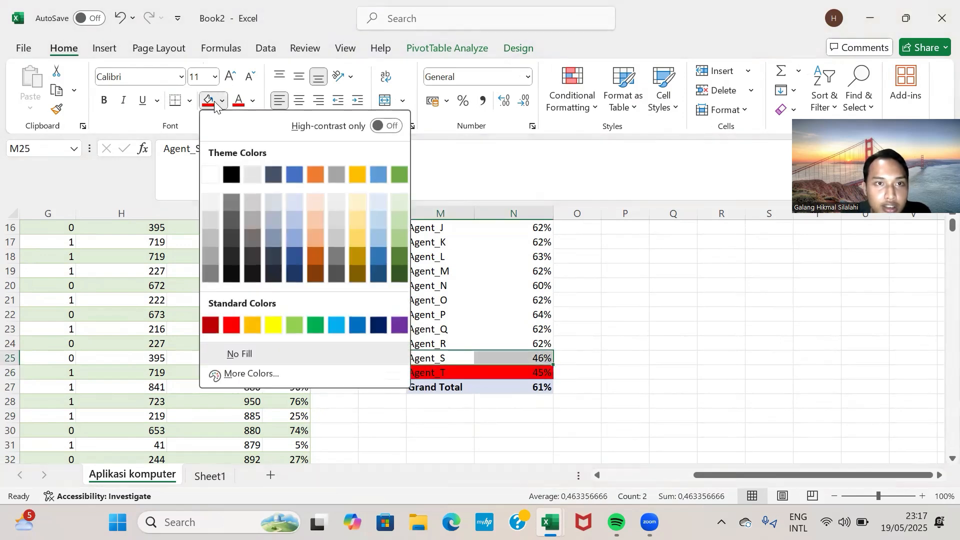
left_click(205, 102)
left_click(206, 103)
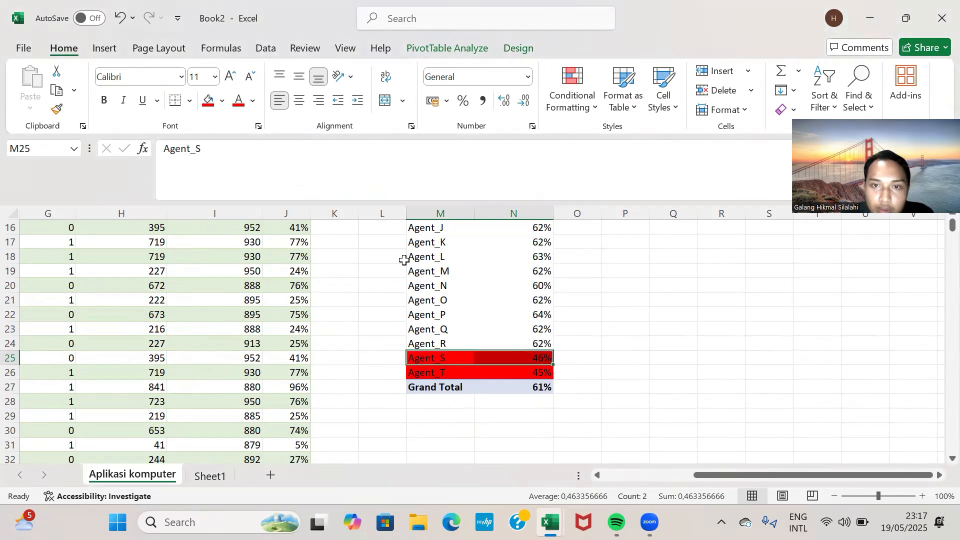
- Compare the average ratios of the unhighlighted agents with those of the highlighted rows in the PivotTable
scroll(405, 260, "up", 4)
scroll(404, 260, "down", 1)
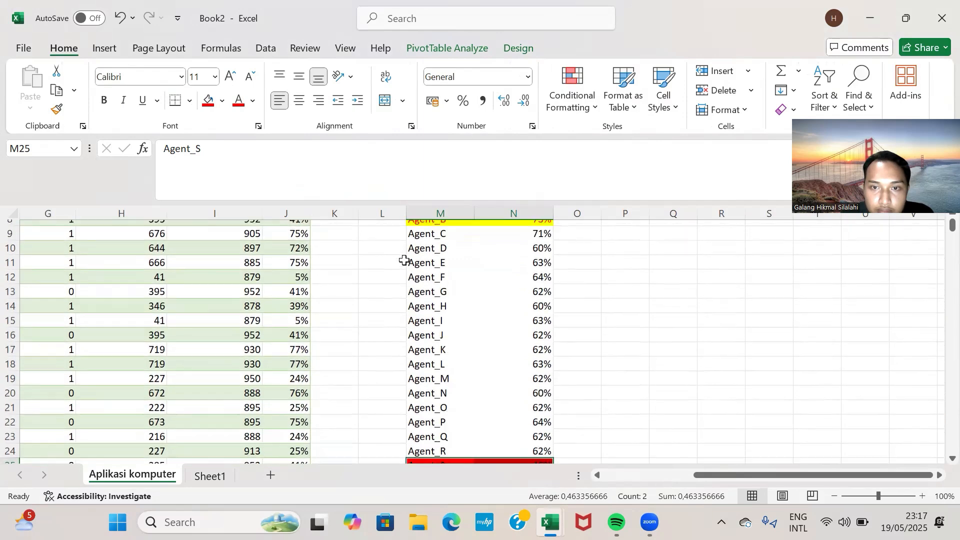
scroll(404, 260, "up", 1)
scroll(404, 260, "down", 1)
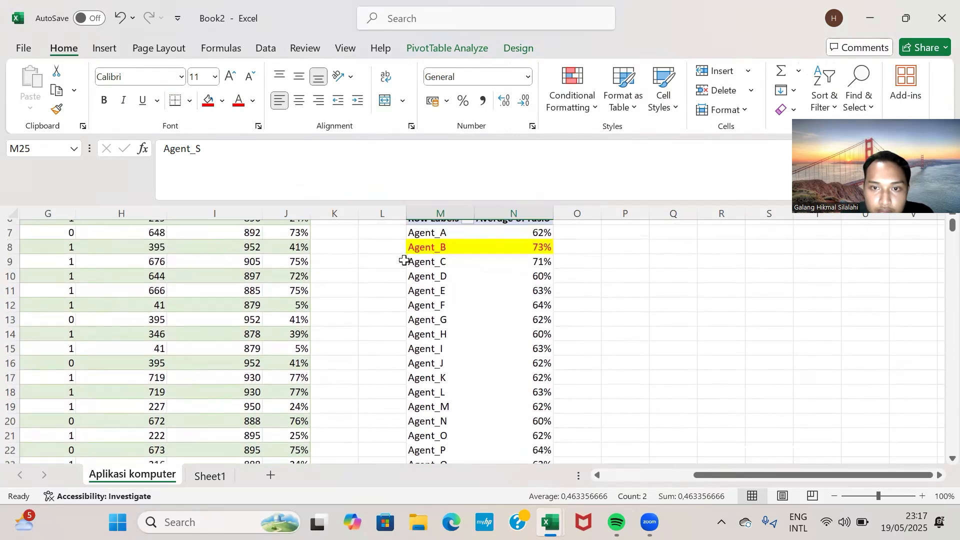
scroll(404, 260, "down", 1)
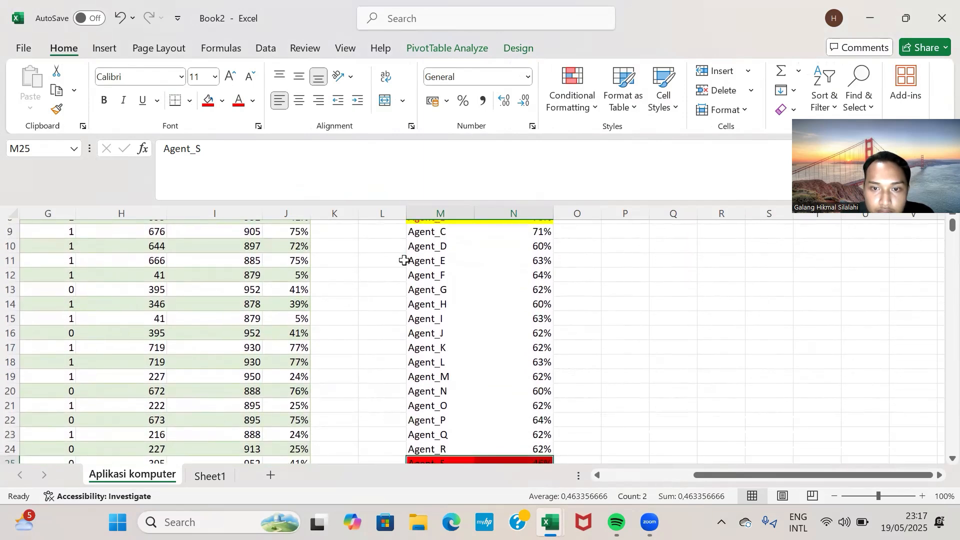
left_click(463, 385)
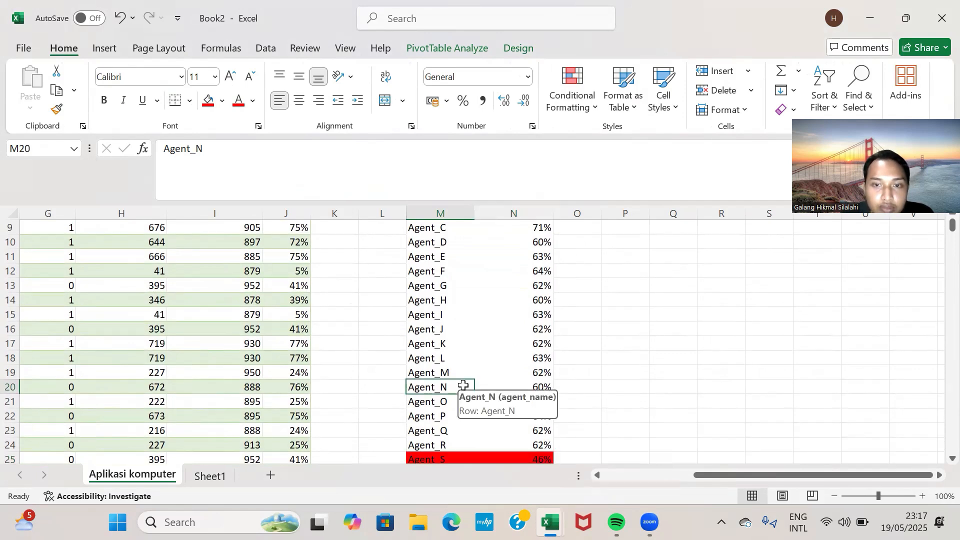
scroll(571, 383, "down", 2)
scroll(571, 383, "up", 5)
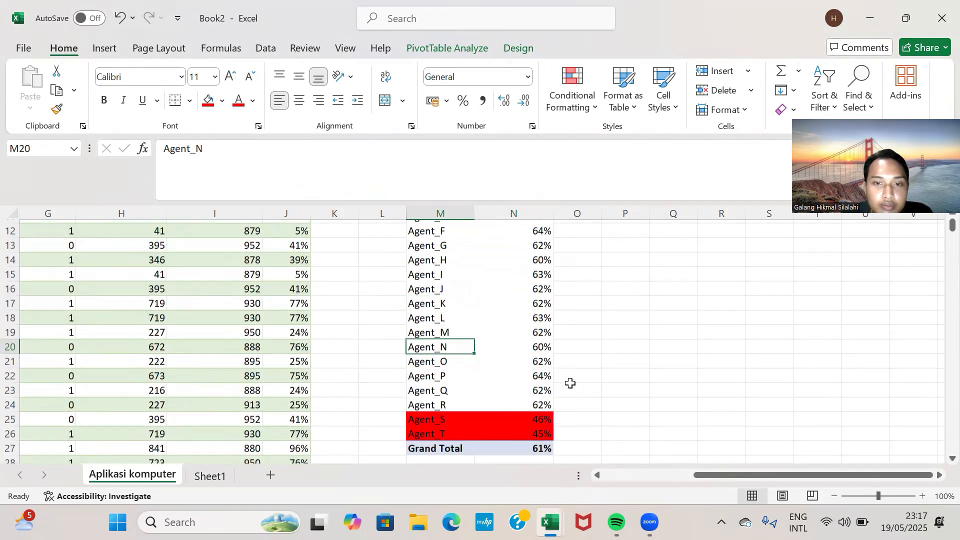
scroll(574, 349, "down", 3)
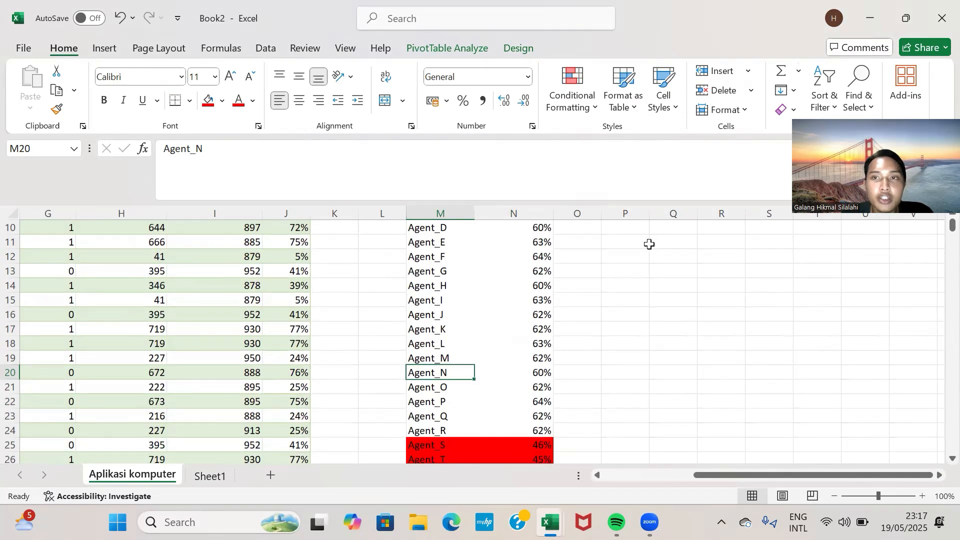
scroll(735, 283, "up", 2)
scroll(735, 283, "right", 1)
scroll(735, 283, "down", 1)
scroll(735, 283, "right", 1)
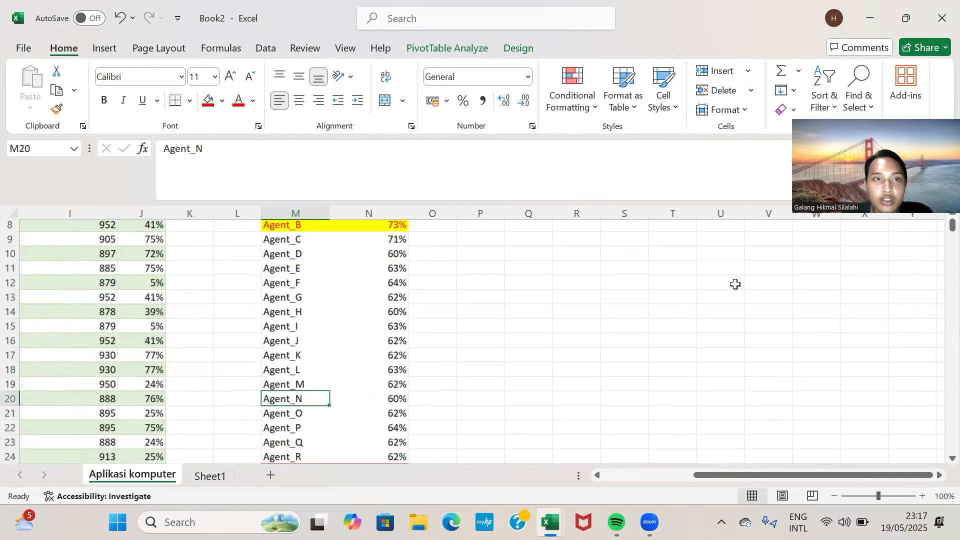
- Insert a 2-D clustered column chart from the whole PivotTable, from its header row down to the grand total
scroll(707, 321, "up", 3)
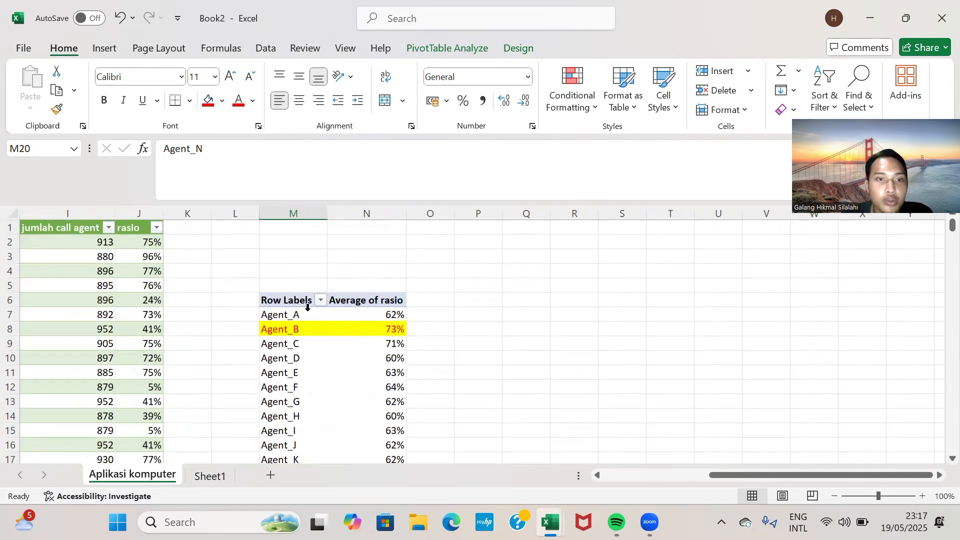
left_click(295, 304)
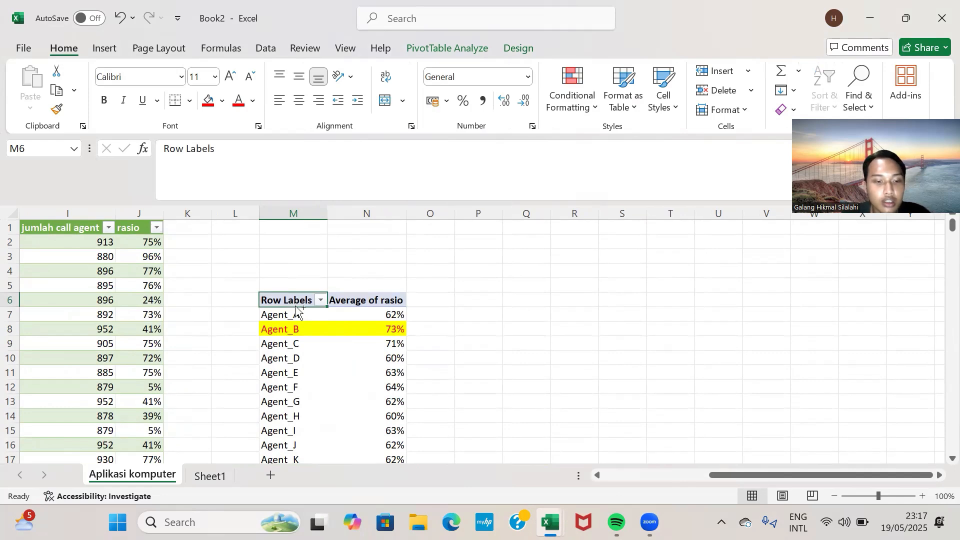
key("ctrl+shift+Right")
key("ctrl+shift+Down")
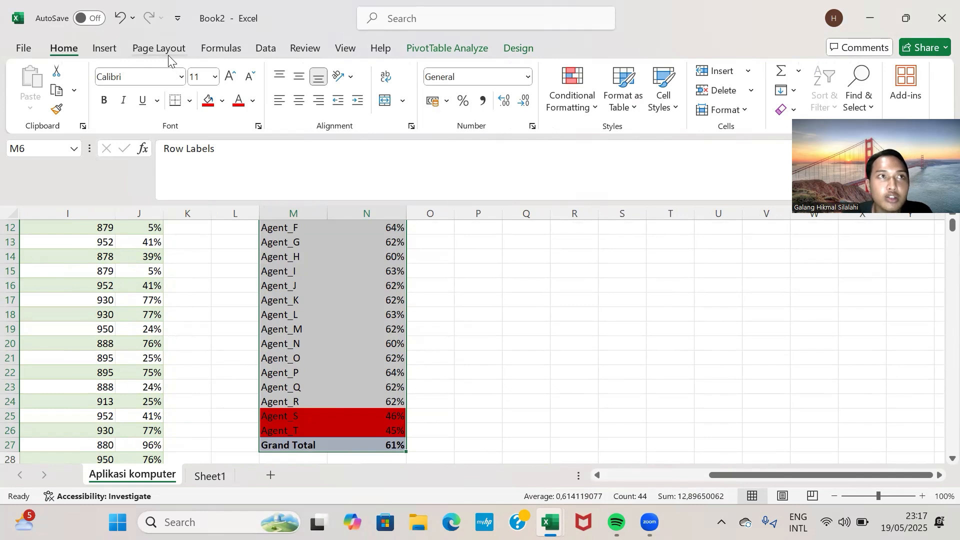
left_click(113, 43)
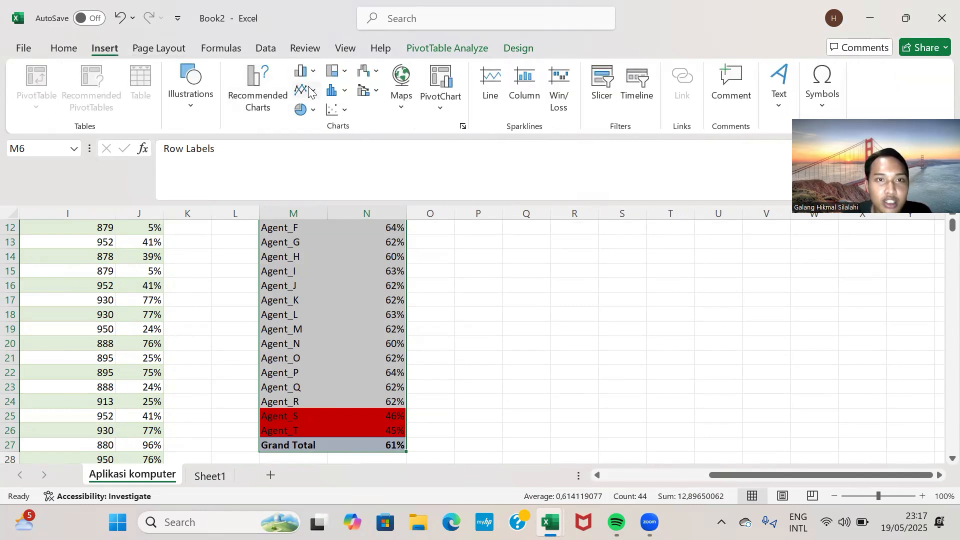
left_click(337, 90)
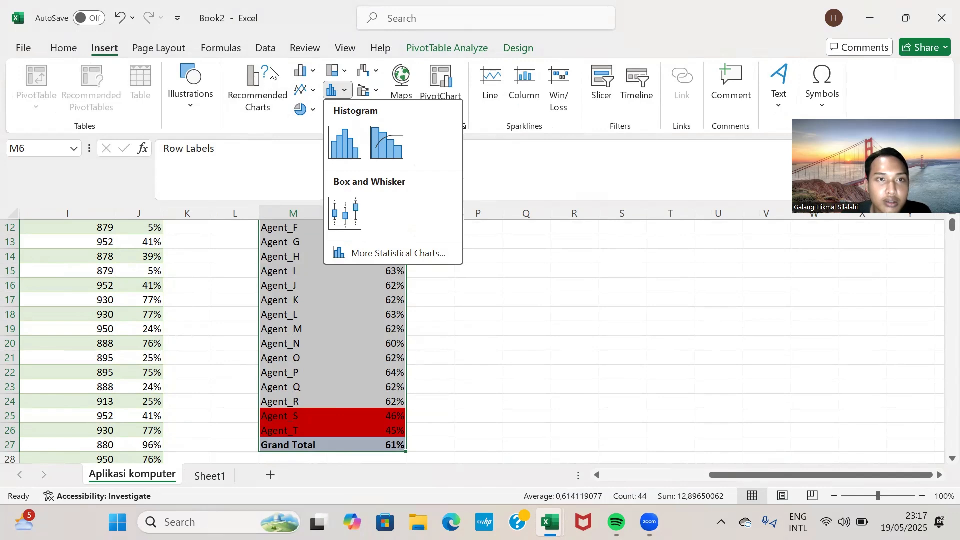
left_click(301, 71)
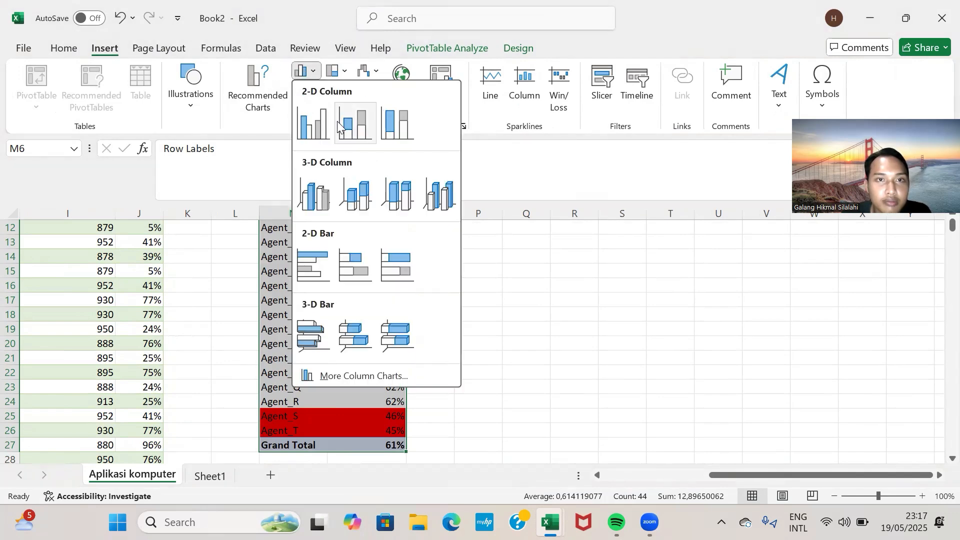
left_click(314, 124)
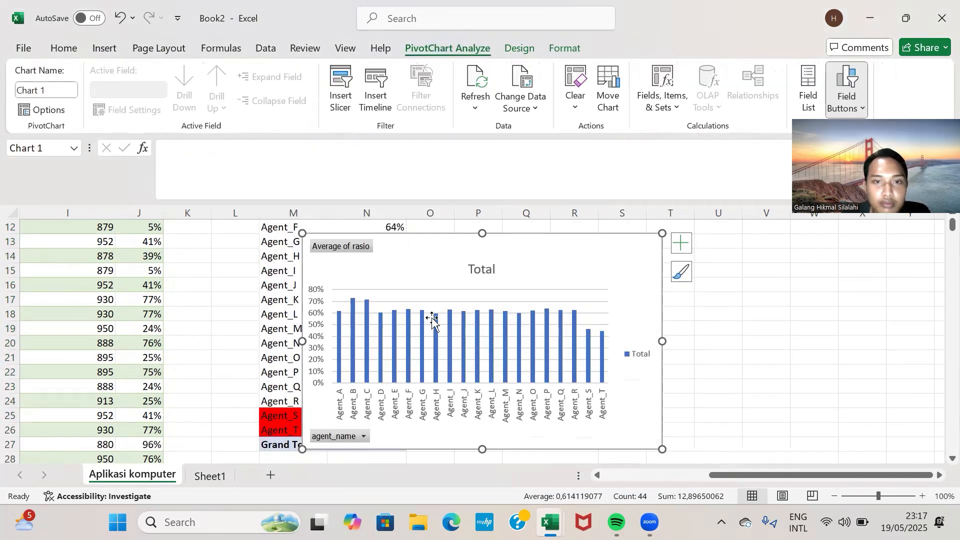
- Move the column chart off the PivotTable into the empty columns P to V beside it, keeping its plot area in place
left_click_drag(447, 322, 489, 320)
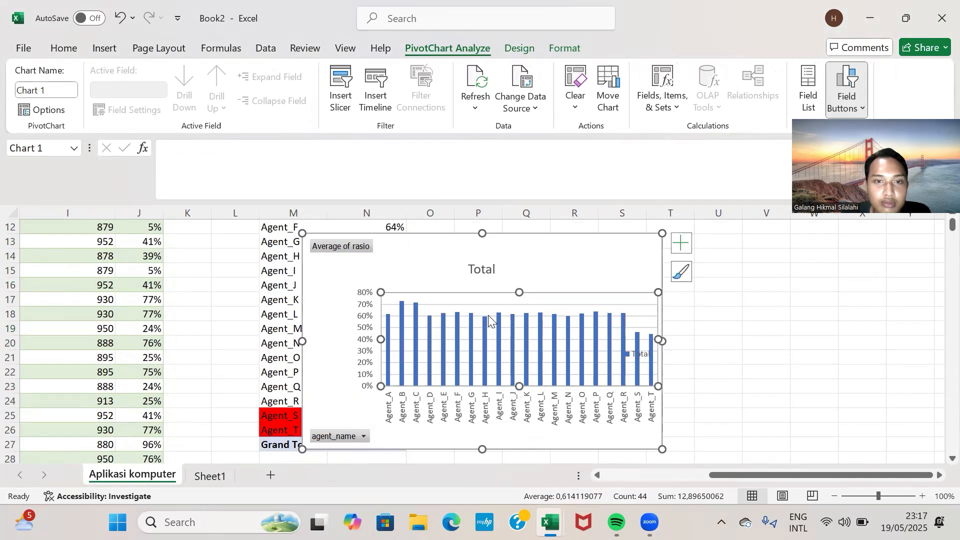
key("ctrl+z")
left_click_drag(509, 268, 677, 265)
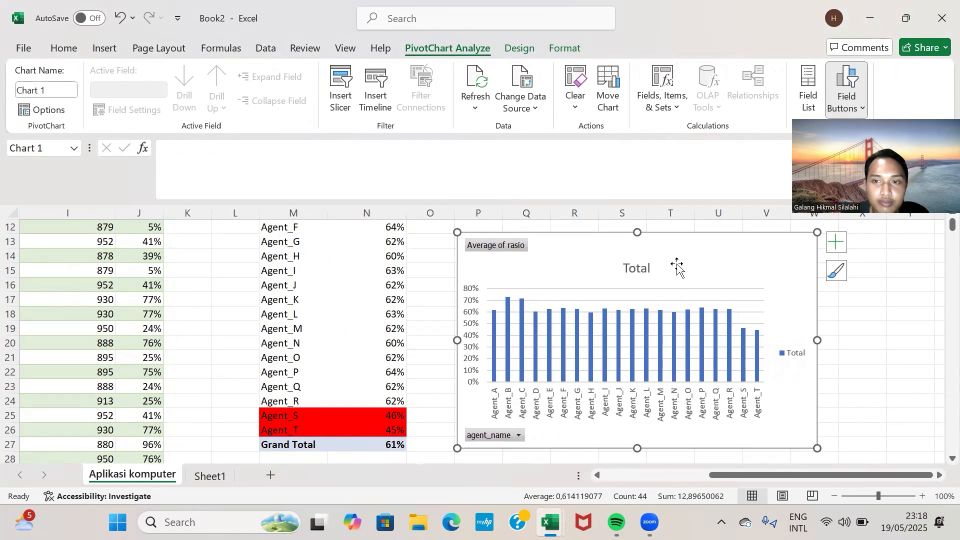
left_click(834, 326)
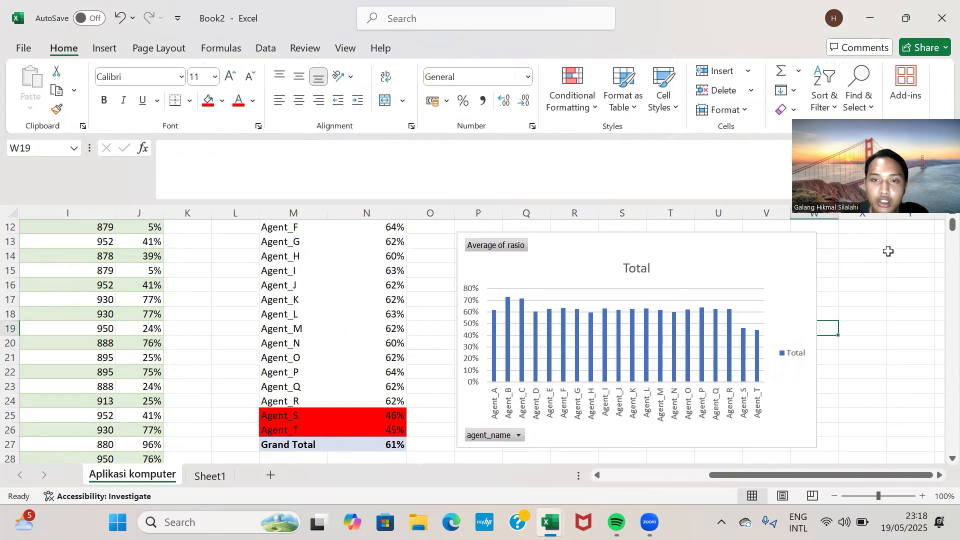
- Examine the column chart of average ratio per agent alongside the PivotTable values
scroll(888, 251, "down", 2)
scroll(887, 251, "up", 2)
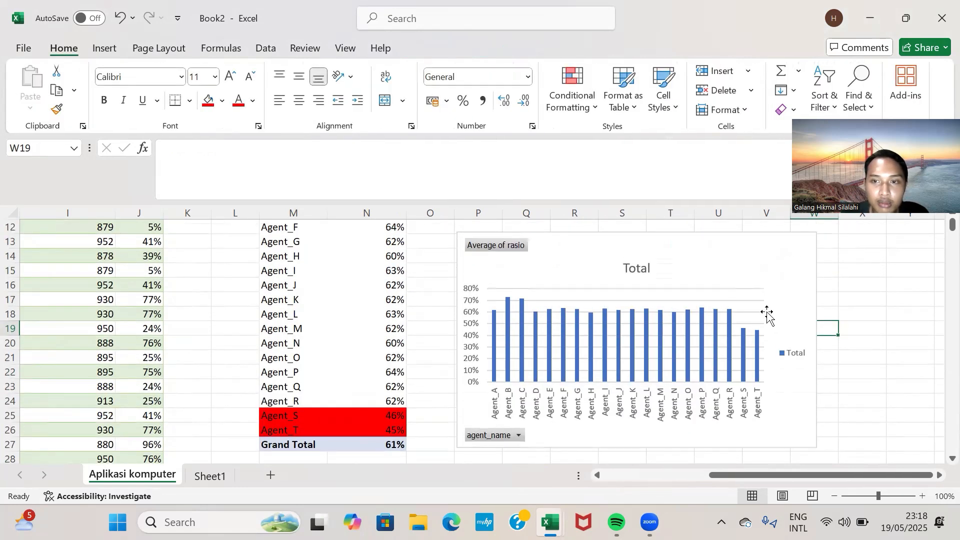
mouse_move(634, 366)
scroll(633, 366, "left", 3)
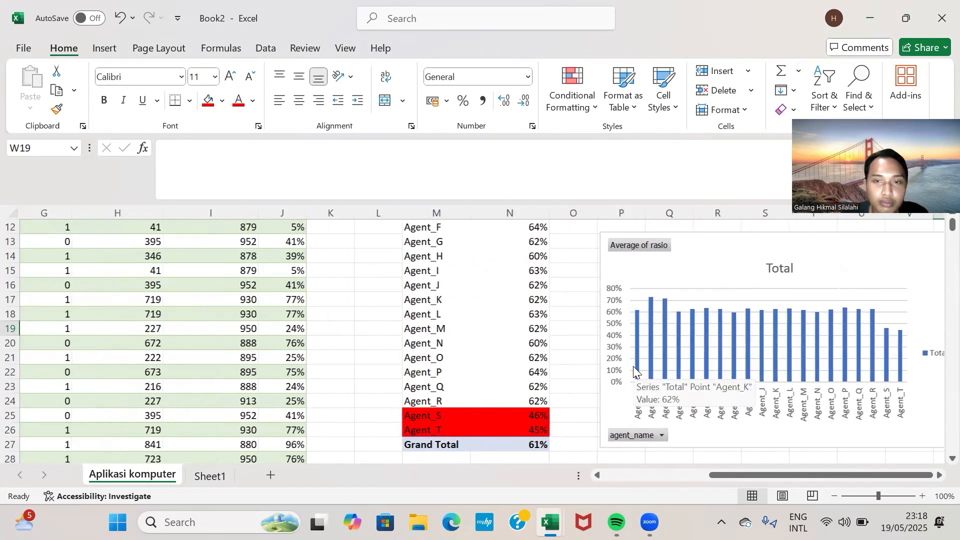
scroll(634, 373, "right", 8)
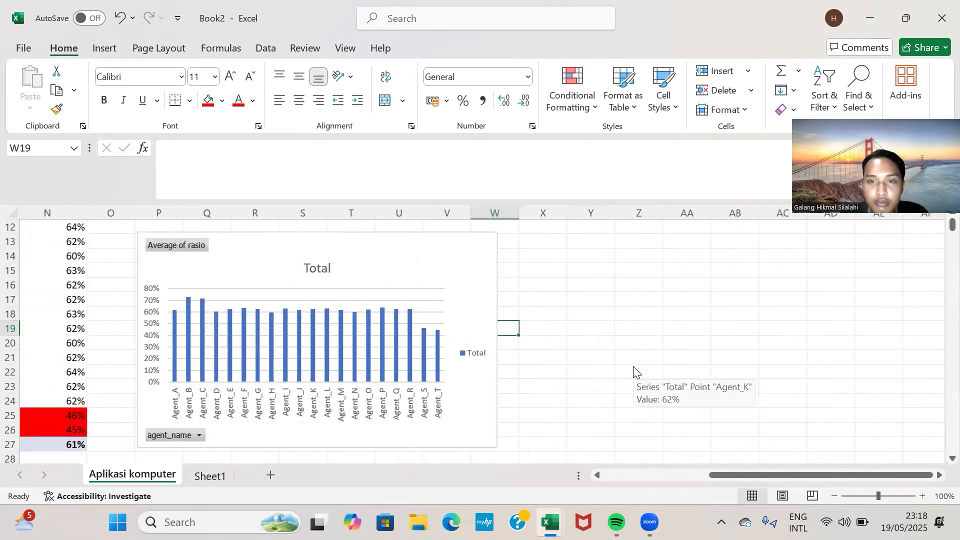
scroll(640, 387, "left", 6)
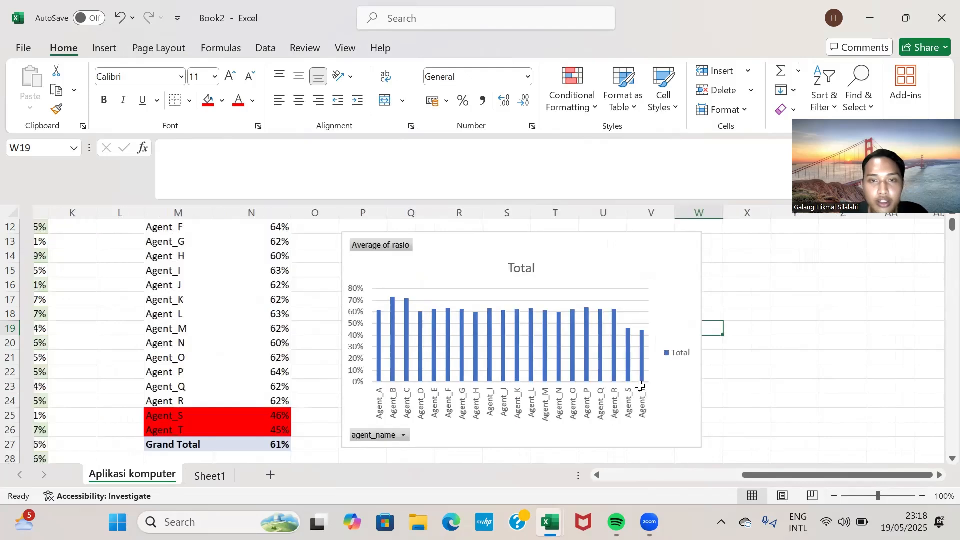
scroll(641, 386, "right", 4)
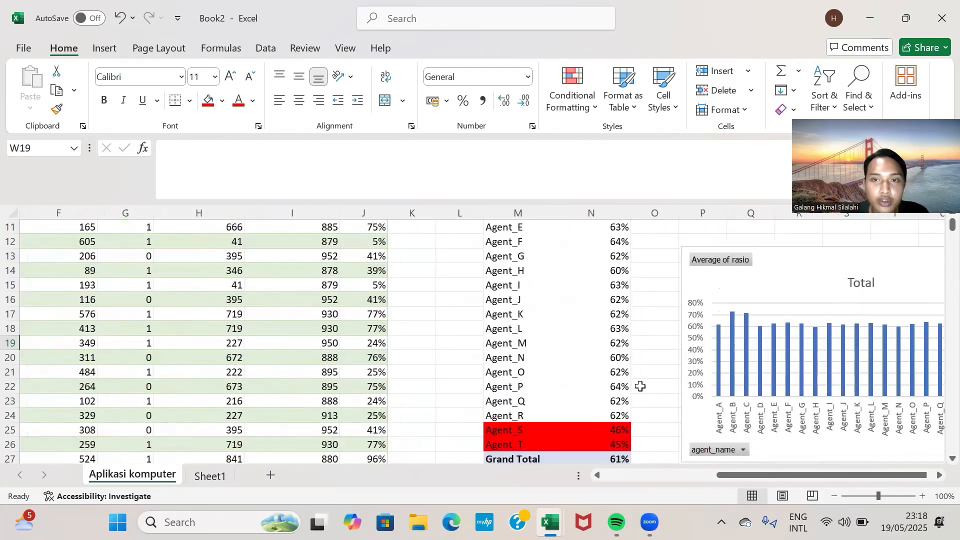
scroll(641, 387, "up", 3)
scroll(641, 387, "down", 1)
scroll(641, 386, "down", 4)
scroll(641, 387, "right", 2)
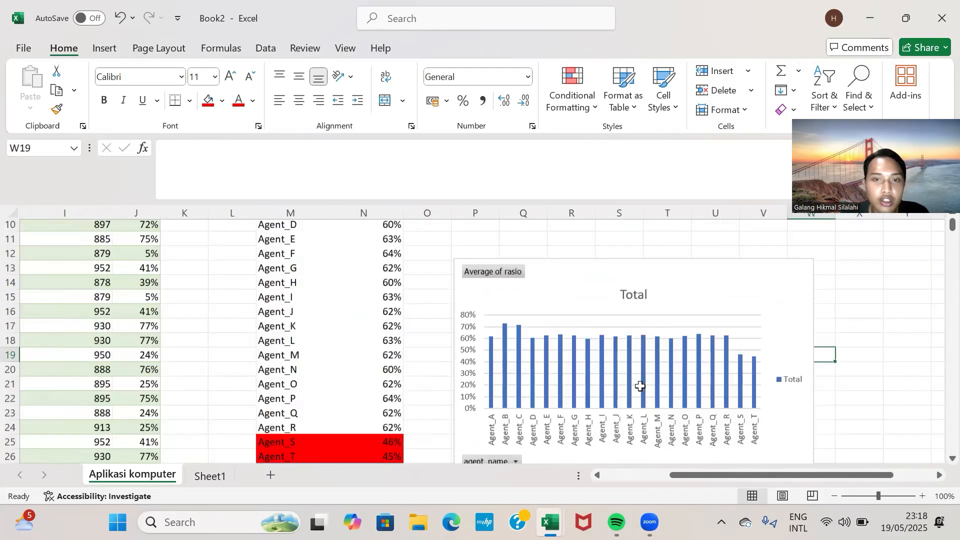
scroll(641, 387, "up", 2)
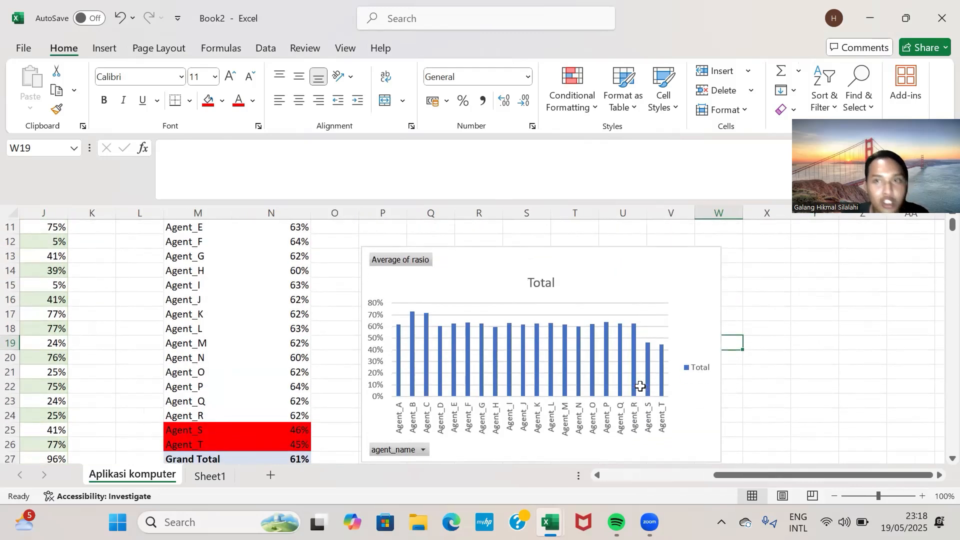
- Review the combined call data table and its ratio columns, then return to the PivotTable and chart
scroll(641, 387, "left", 8)
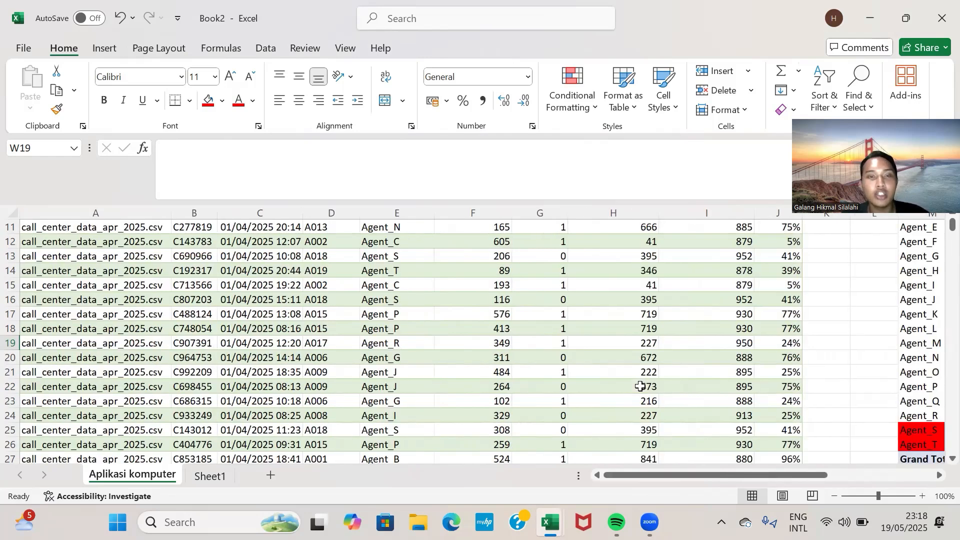
scroll(640, 387, "left", 1)
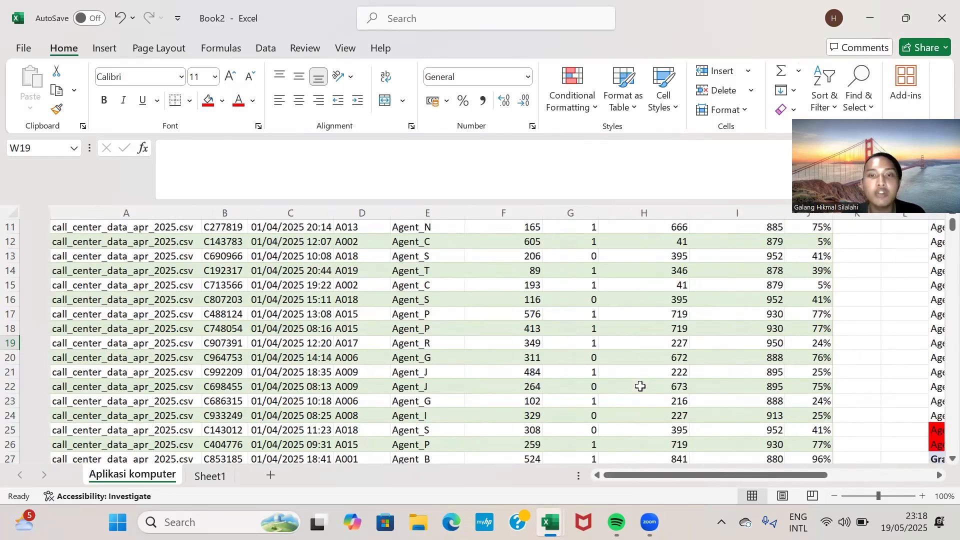
scroll(641, 387, "down", 4)
scroll(641, 386, "down", 14)
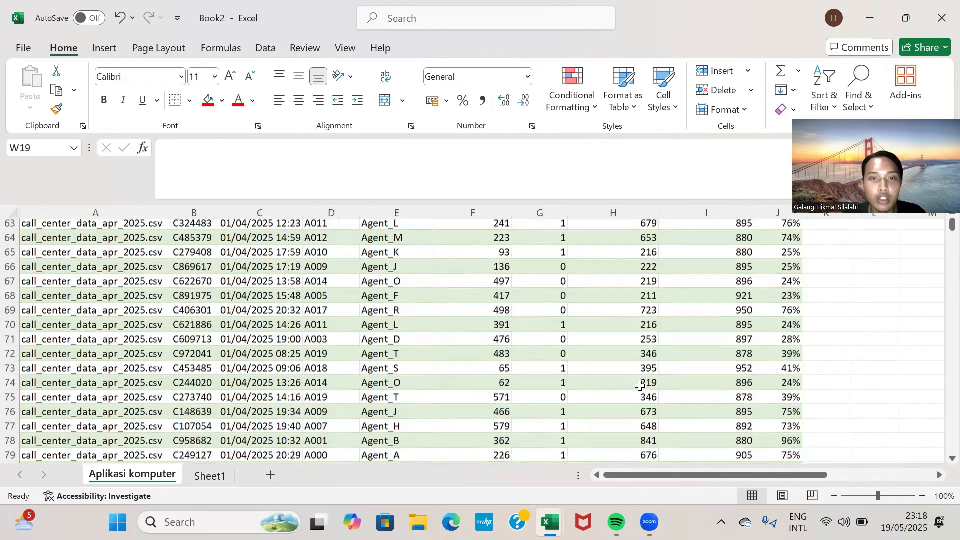
scroll(641, 387, "up", 19)
scroll(641, 387, "up", 2)
scroll(641, 386, "right", 1)
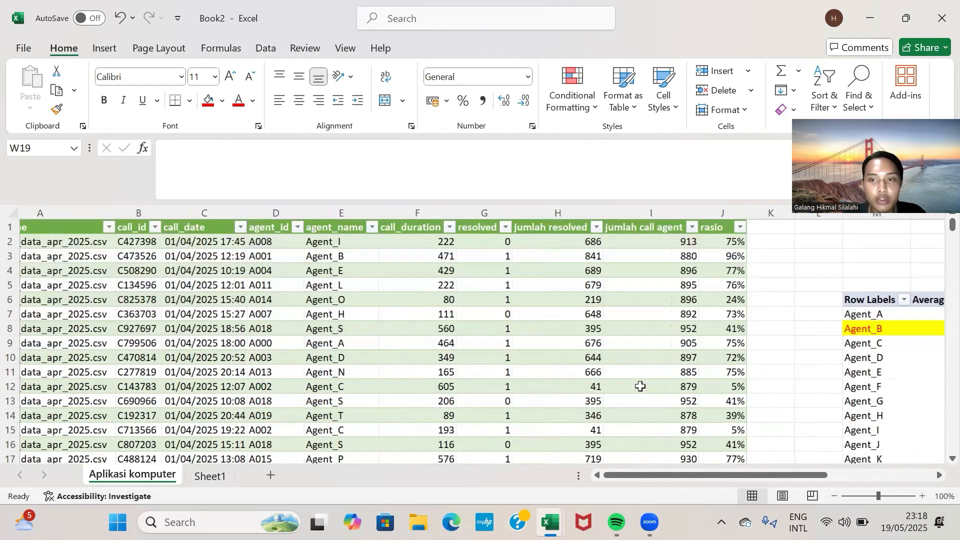
scroll(640, 387, "right", 5)
scroll(641, 387, "down", 3)
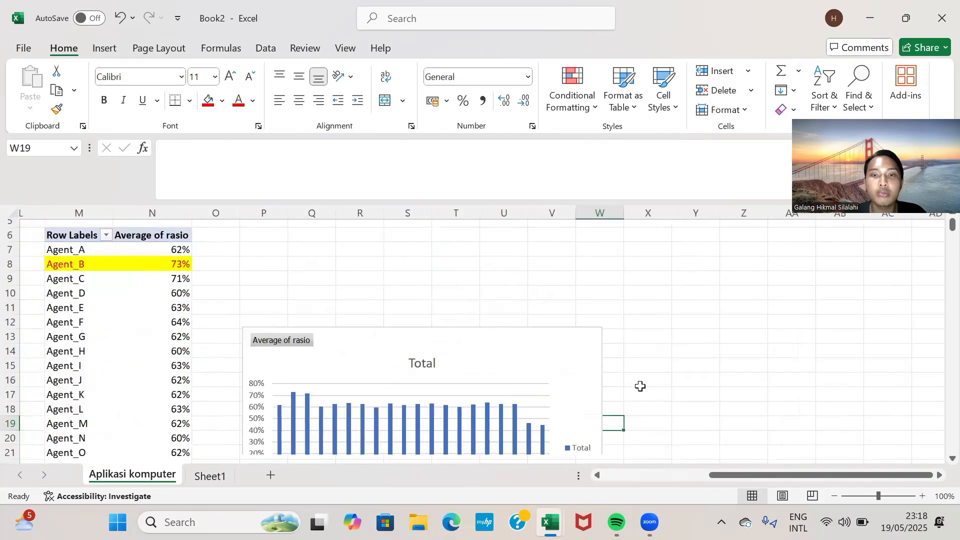
scroll(640, 387, "down", 3)
scroll(640, 386, "up", 3)
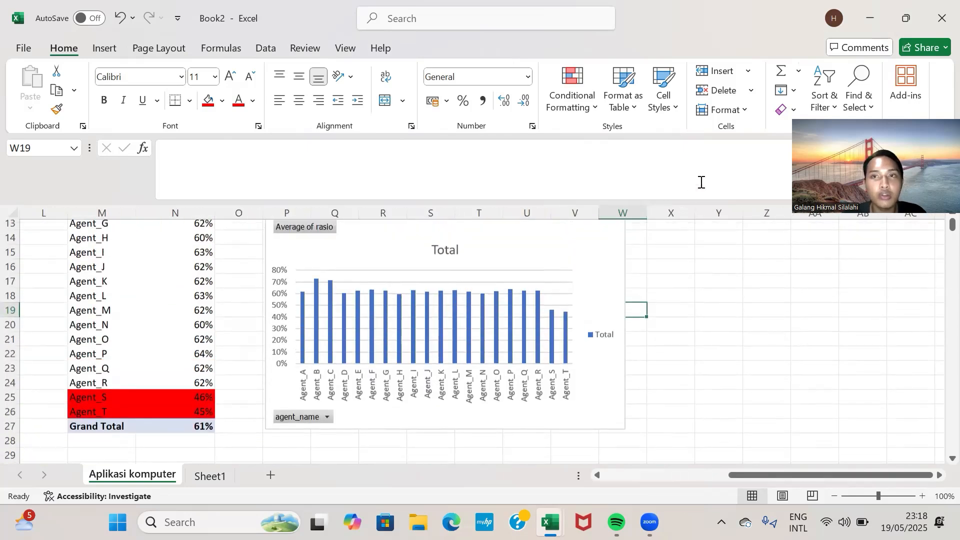